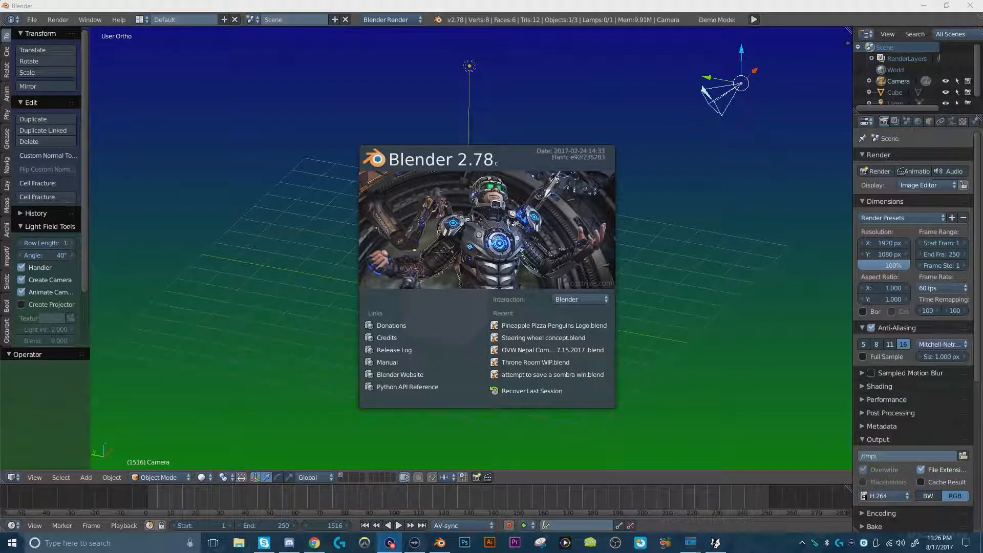
Dismiss the startup splash screen.
{"action": "left_click", "coordinate": [513, 255]}
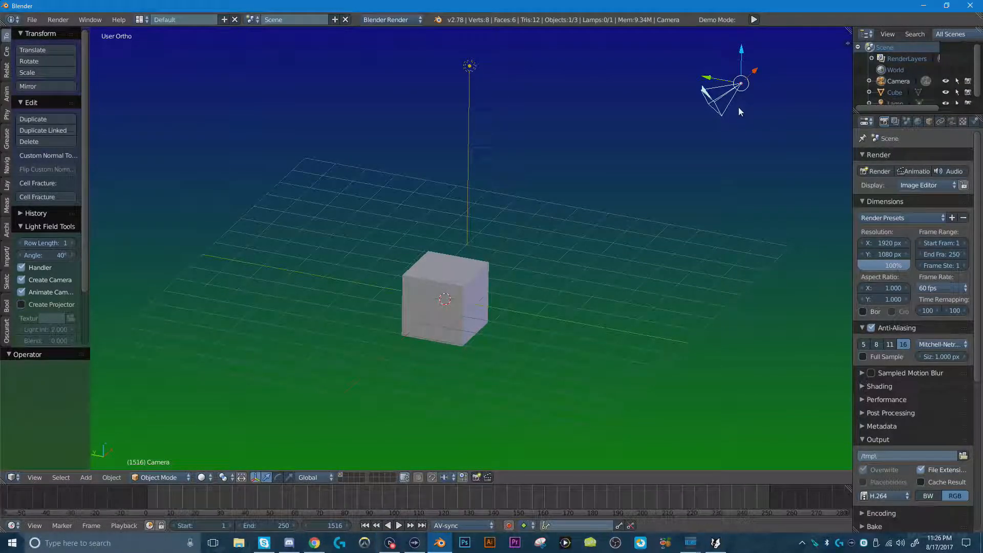
{"action": "middle_click_drag", "start_coordinate": [474, 311], "coordinate": [452, 320]}
{"action": "key", "text": "x"}
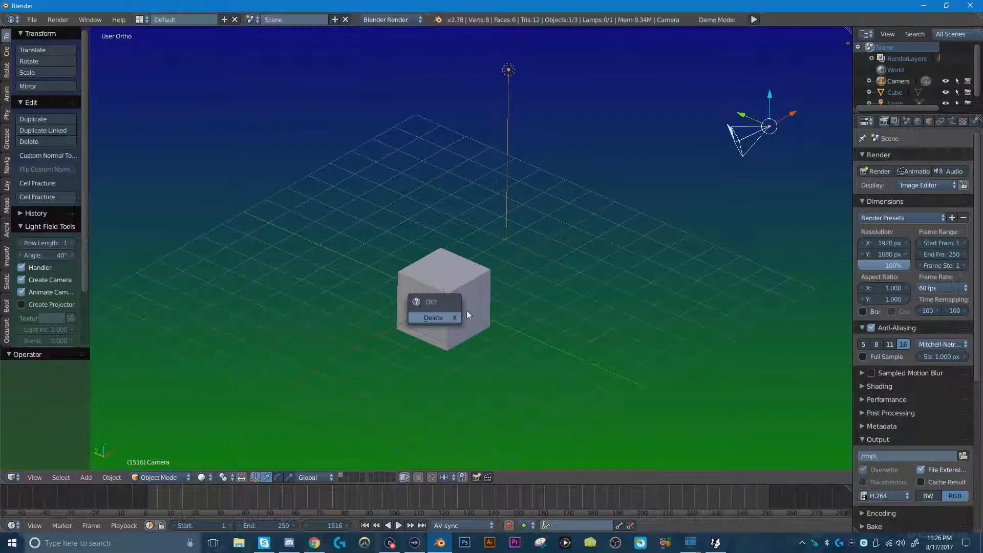
{"action": "left_click", "coordinate": [472, 308]}
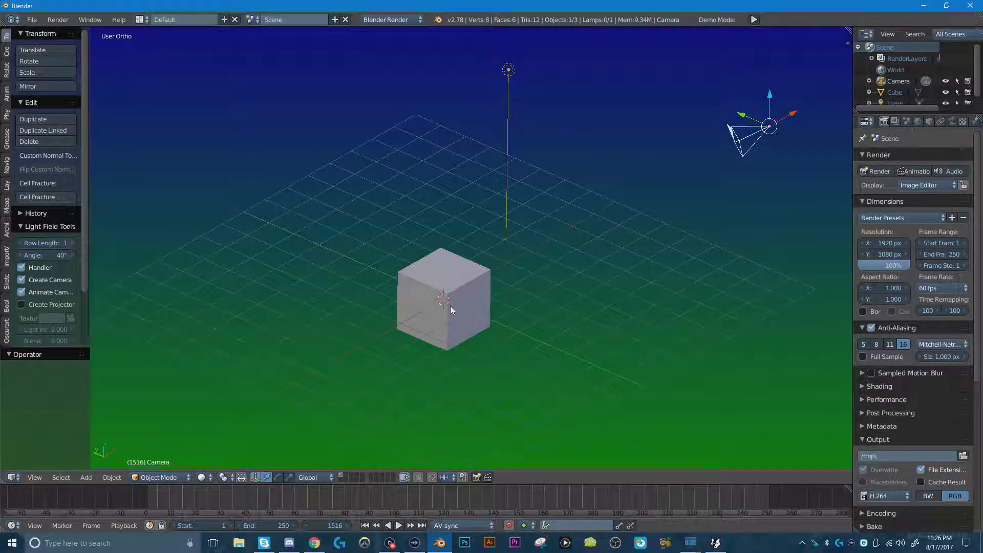
Enter Edit Mode on the default cube and move one top corner vertex by about X 4.25, Y -3.97, Z 1.19.
{"action": "right_click", "coordinate": [452, 311]}
{"action": "key", "text": "Tab"}
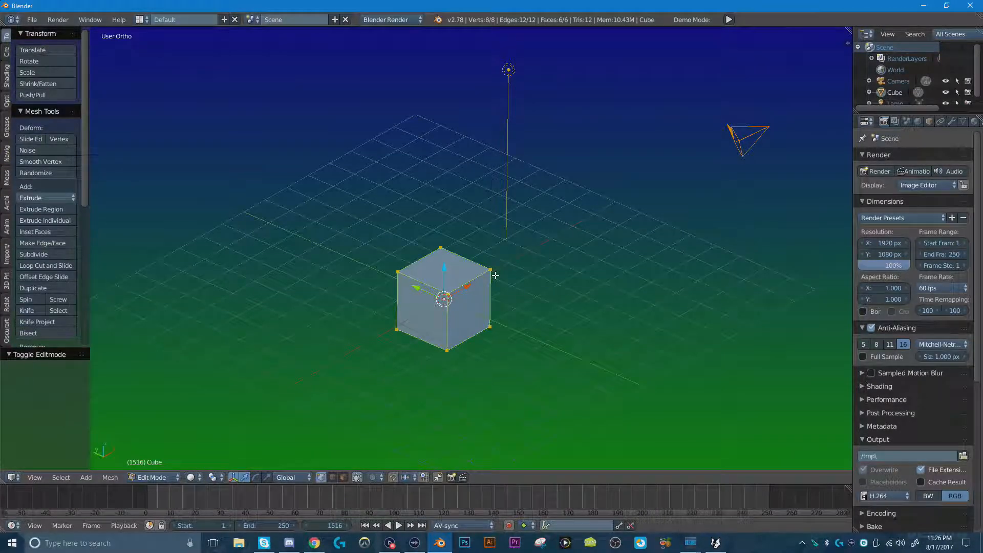
{"action": "right_click", "coordinate": [492, 272]}
{"action": "key", "text": "g"}
{"action": "left_click", "coordinate": [682, 227]}
Select the four vertices of the cube's side face opposite the stretched corner and extrude the face outward by about 5.15.
{"action": "right_click", "coordinate": [448, 298]}
{"action": "right_click", "coordinate": [428, 285]}
{"action": "right_click", "coordinate": [447, 296], "text": "shift"}
{"action": "right_click", "coordinate": [447, 350], "text": "shift"}
{"action": "right_click", "coordinate": [398, 330], "text": "shift"}
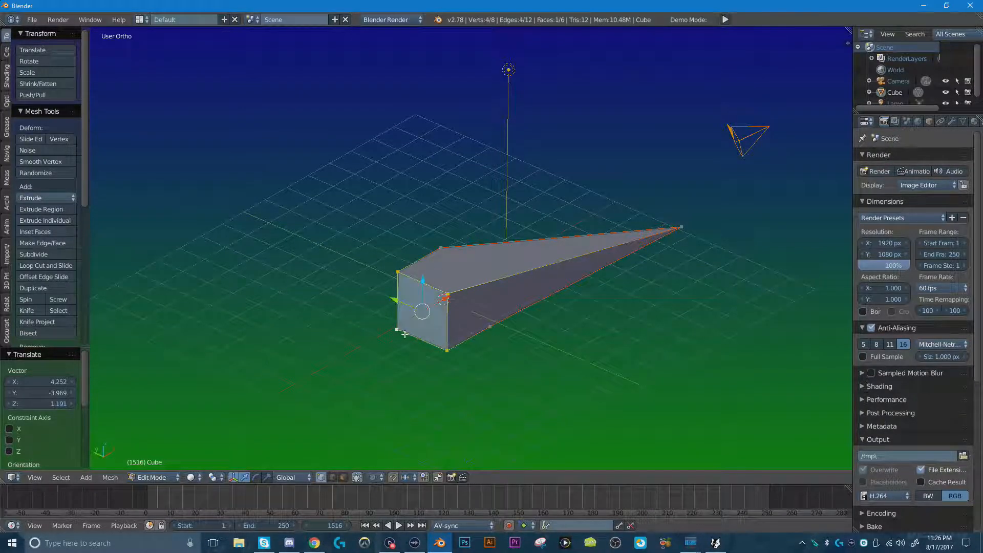
{"action": "key", "text": "e"}
{"action": "left_click", "coordinate": [353, 354]}
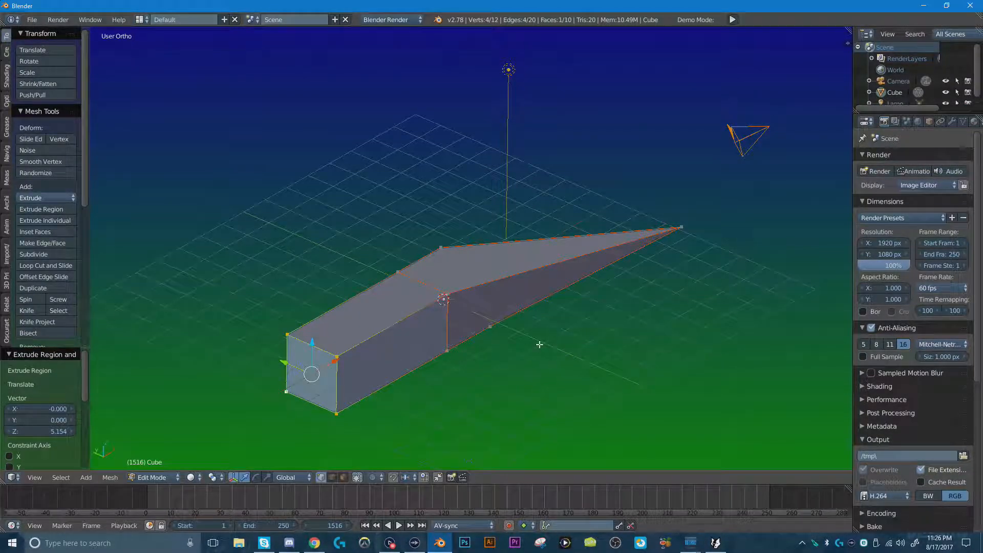
Return to Object Mode and delete the reshaped cube.
{"action": "key", "text": "Tab"}
{"action": "key", "text": "x"}
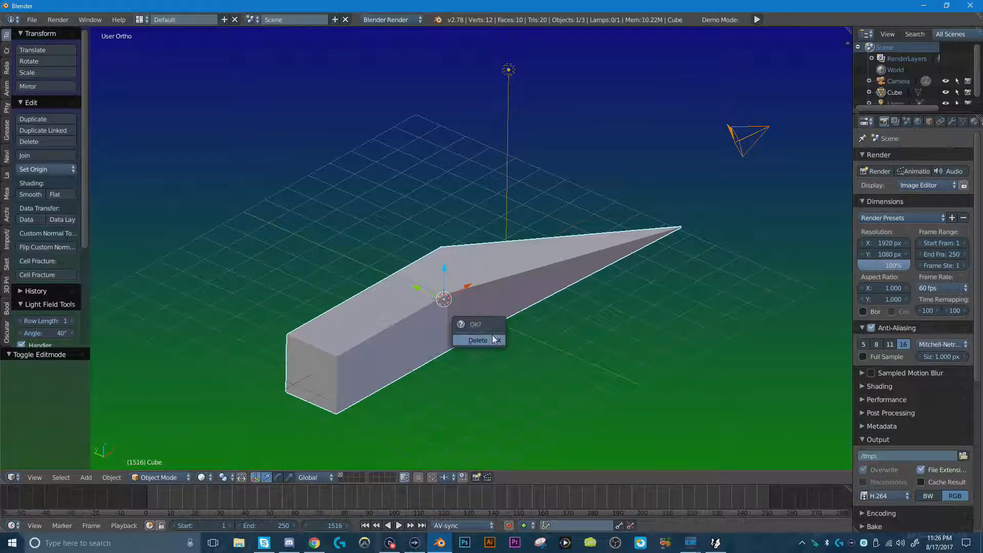
{"action": "left_click", "coordinate": [493, 334]}
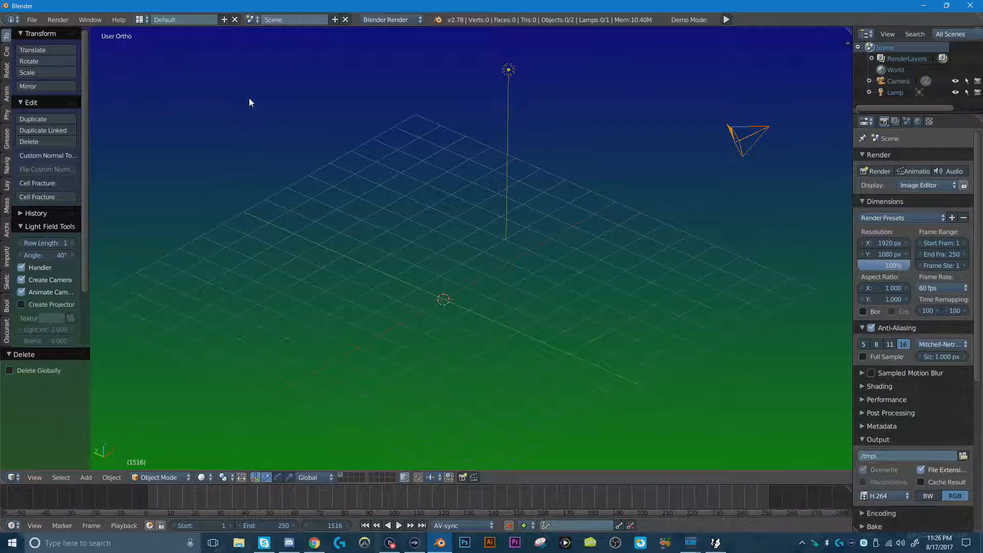
Switch to the Video Editing screen layout and split its properties area into two stacked areas.
{"action": "left_click", "coordinate": [145, 21]}
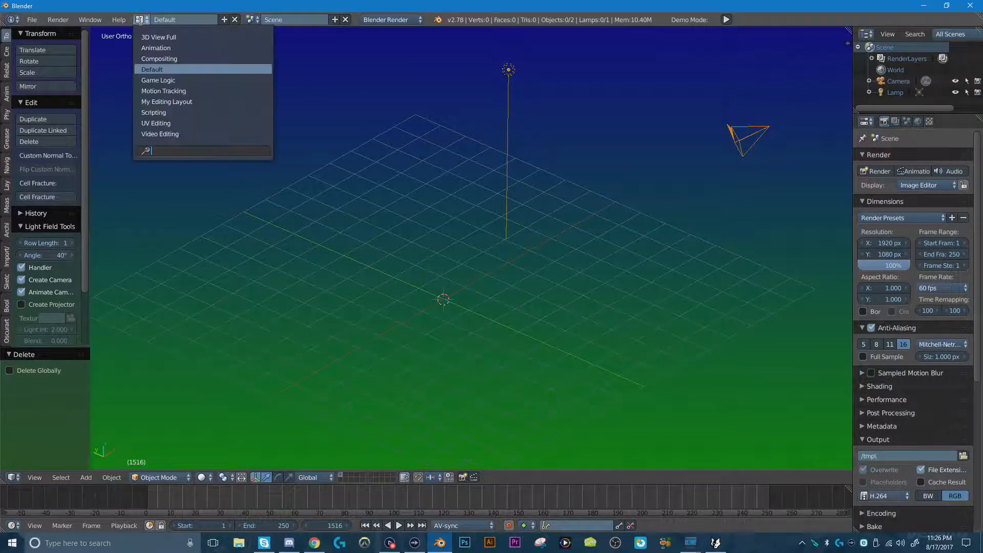
{"action": "left_click", "coordinate": [172, 134]}
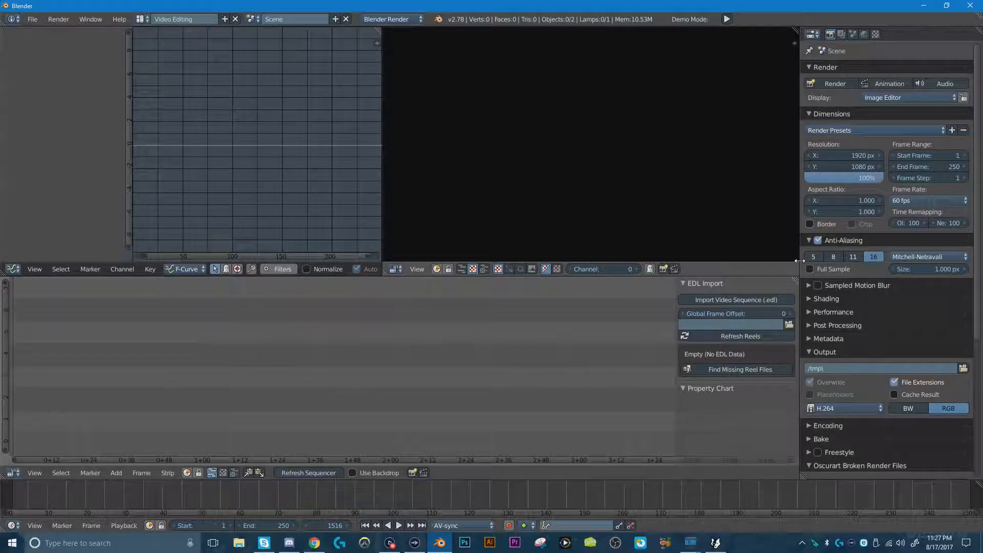
{"action": "left_click_drag", "start_coordinate": [978, 29], "coordinate": [976, 260]}
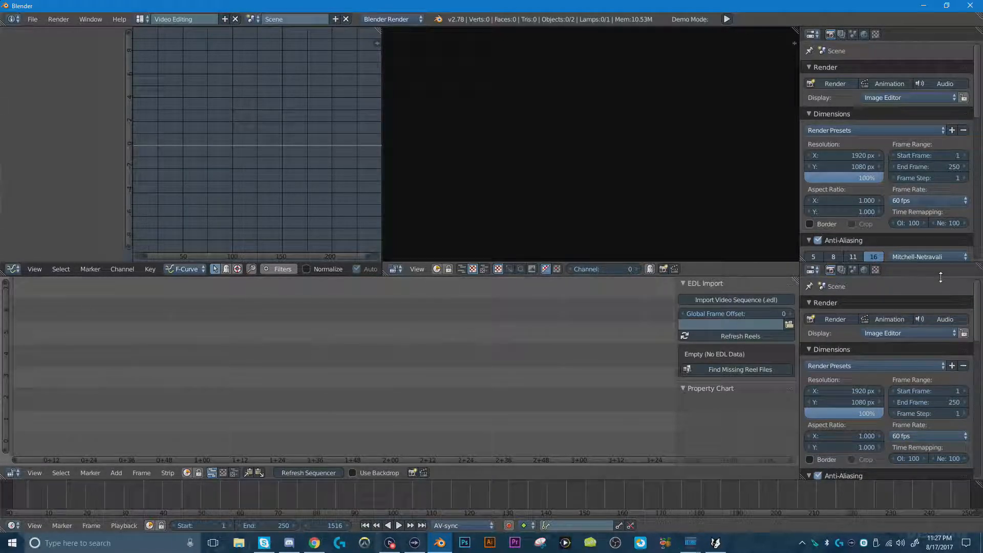
Try to join the areas meeting at the border of the split properties area.
{"action": "right_click", "coordinate": [801, 264]}
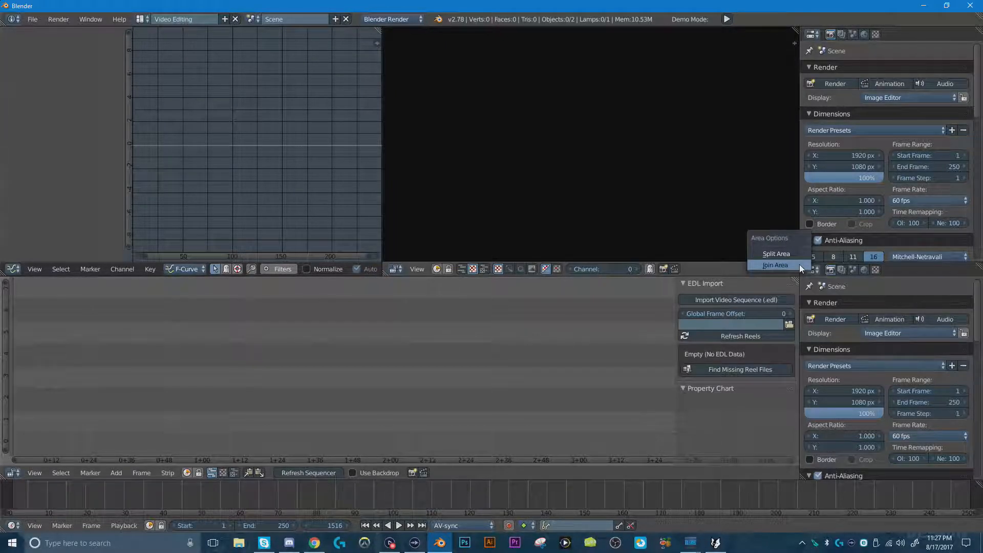
{"action": "left_click", "coordinate": [799, 264]}
{"action": "mouse_move", "coordinate": [810, 261]}
{"action": "left_mouse_down"}
{"action": "mouse_move", "coordinate": [811, 319]}
{"action": "mouse_move", "coordinate": [811, 261]}
{"action": "left_mouse_up"}
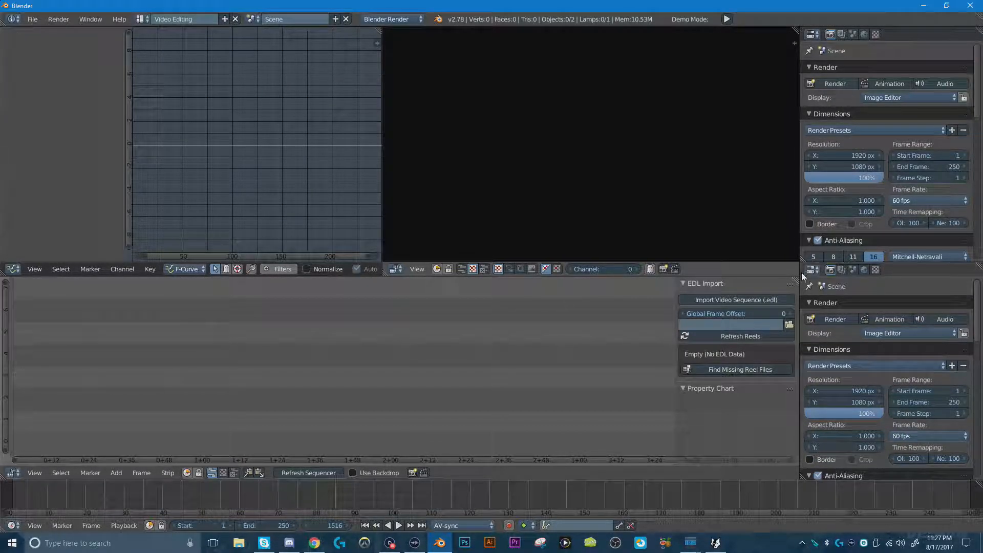
{"action": "right_click", "coordinate": [799, 275]}
{"action": "left_click", "coordinate": [799, 275]}
Switch the screen layout to My Editing Layout.
{"action": "left_click", "coordinate": [140, 18]}
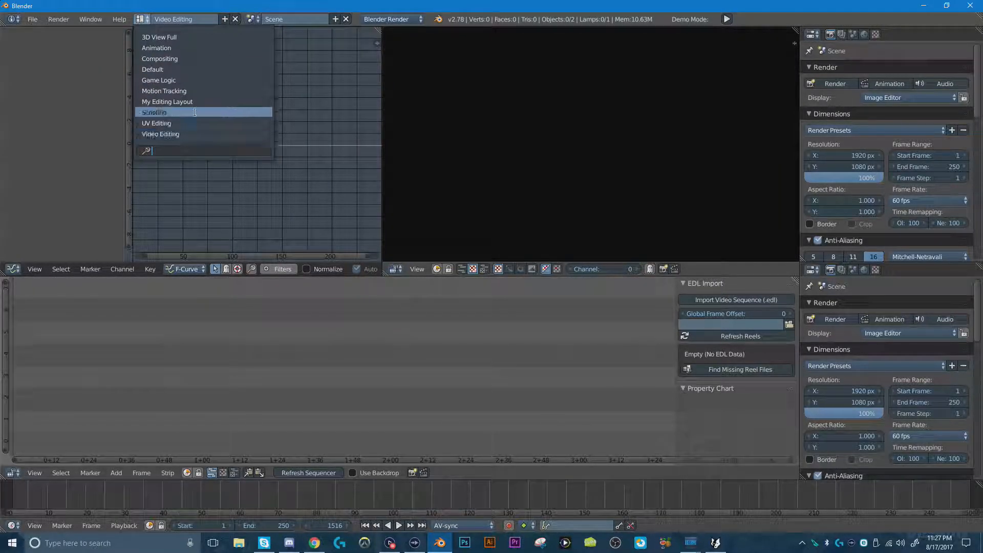
{"action": "left_click", "coordinate": [189, 135]}
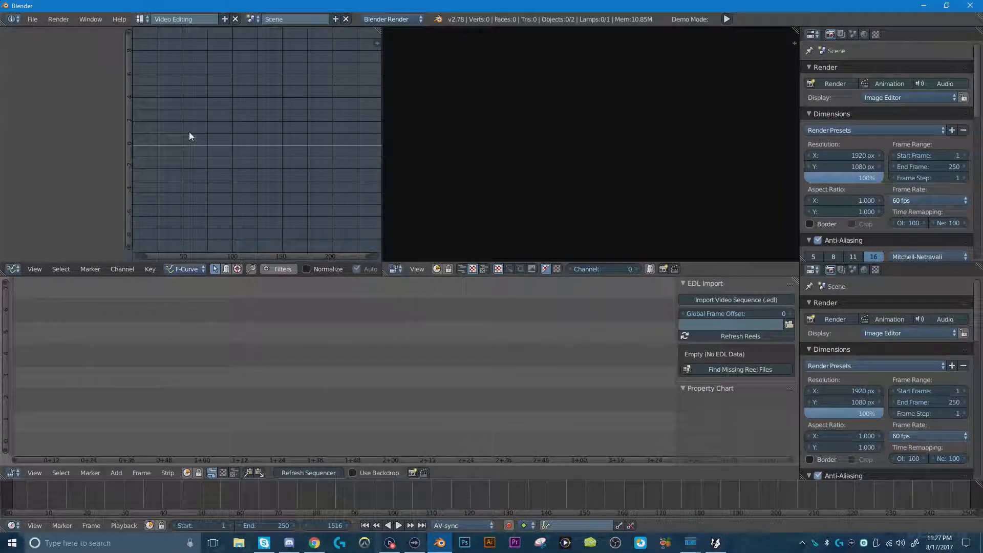
{"action": "left_click", "coordinate": [141, 19]}
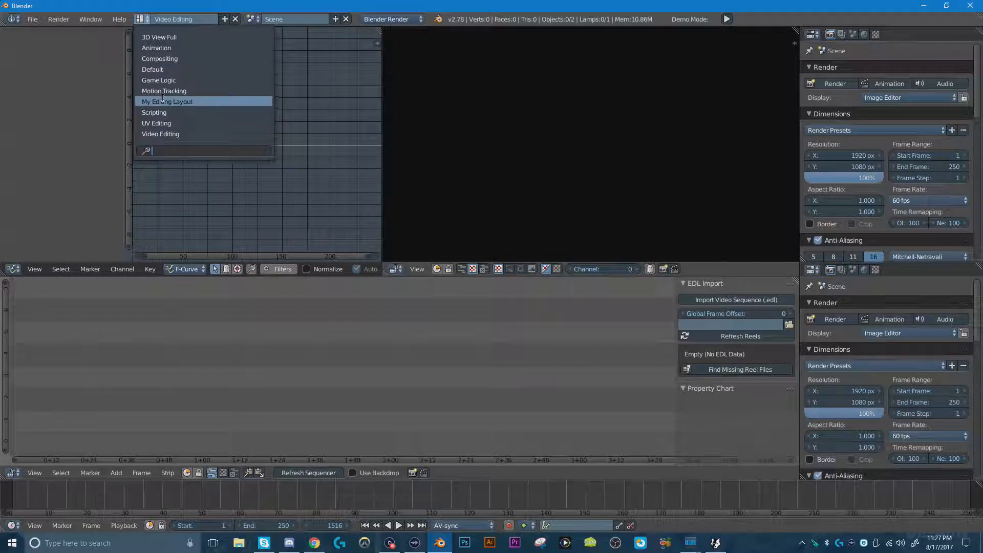
{"action": "left_click", "coordinate": [182, 101]}
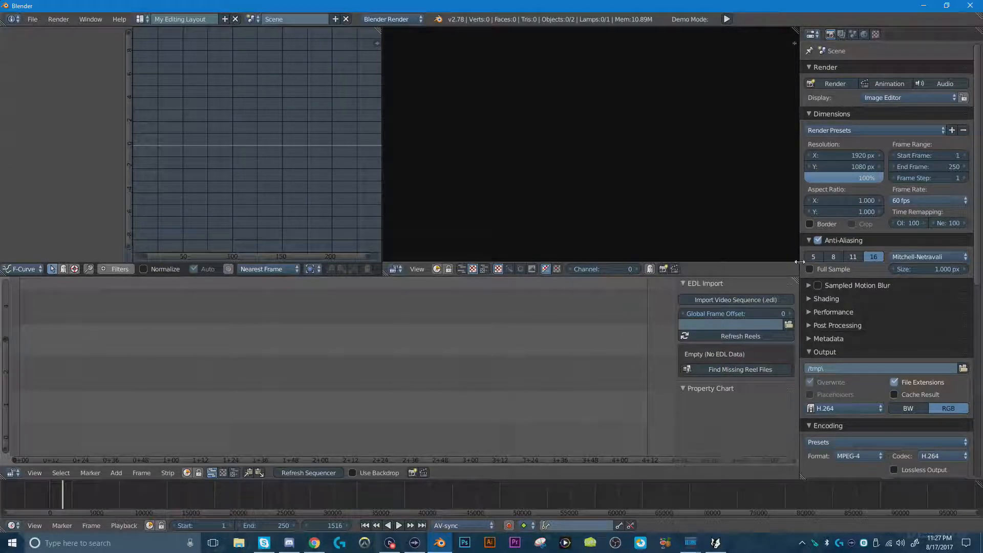
Shrink the properties area to a thin strip and split a narrow column off both the preview and the sequencer areas.
{"action": "left_click_drag", "start_coordinate": [801, 257], "coordinate": [970, 257]}
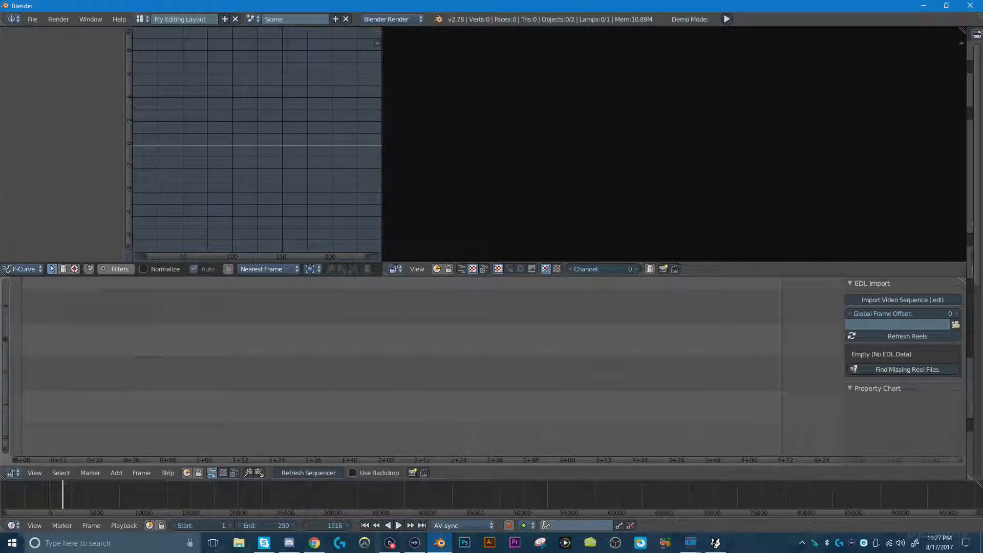
{"action": "left_click_drag", "start_coordinate": [961, 30], "coordinate": [835, 66]}
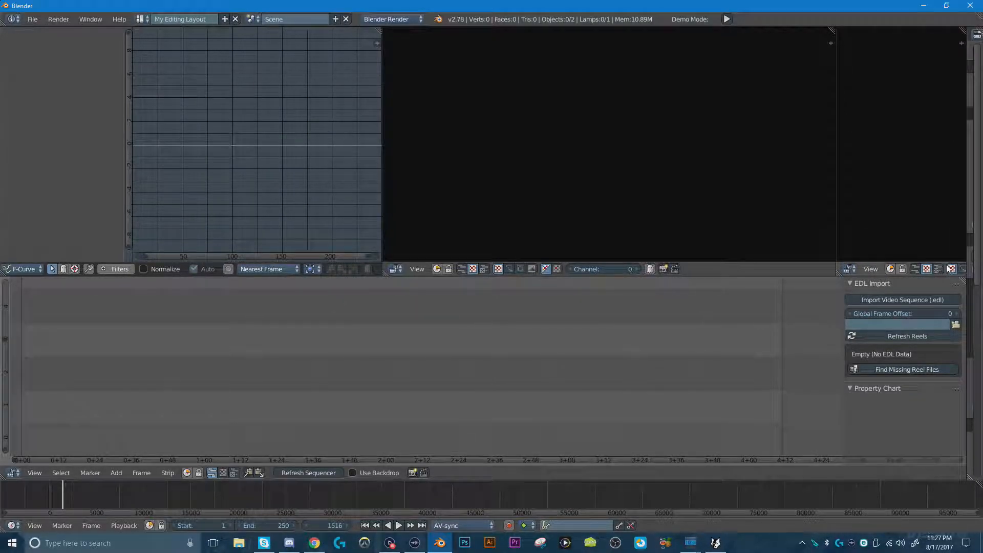
{"action": "left_click_drag", "start_coordinate": [963, 281], "coordinate": [837, 305]}
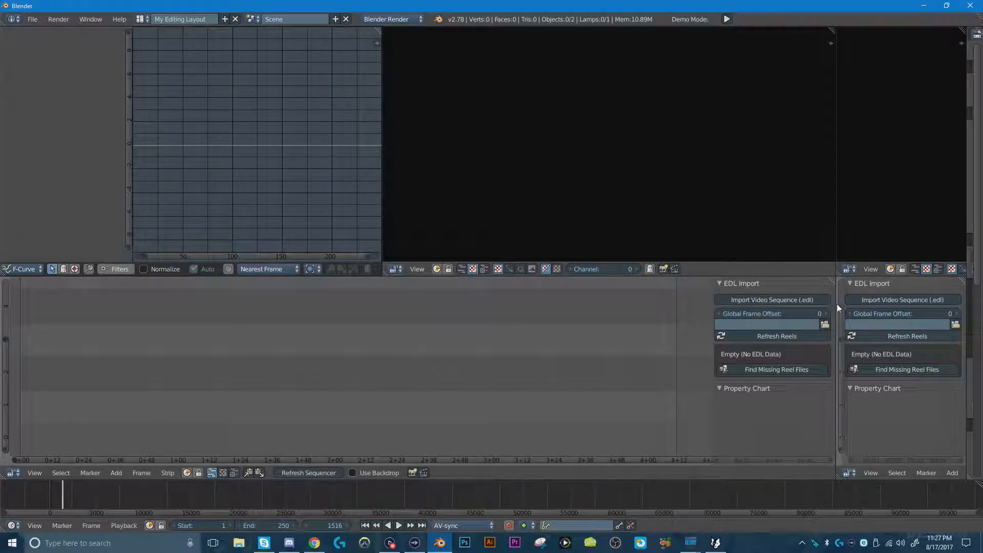
Join the two narrow split-off areas into one full-height column and turn it into a widened Properties editor.
{"action": "right_click", "coordinate": [874, 277]}
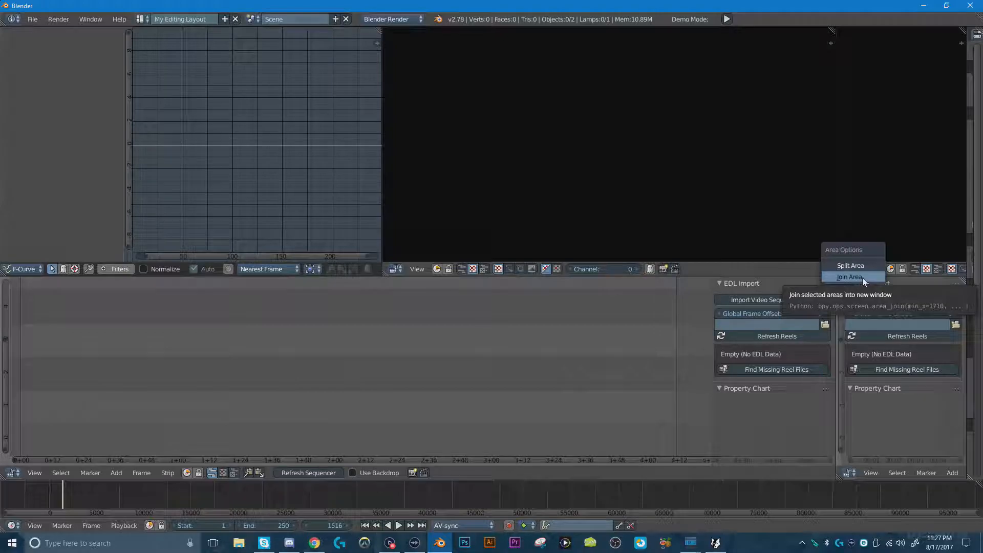
{"action": "left_click", "coordinate": [856, 278]}
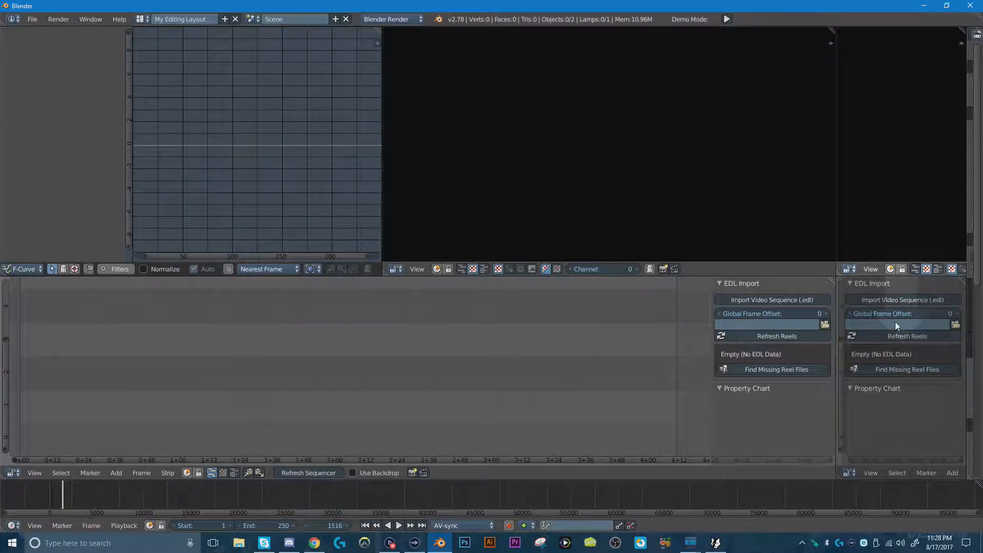
{"action": "left_click", "coordinate": [850, 473]}
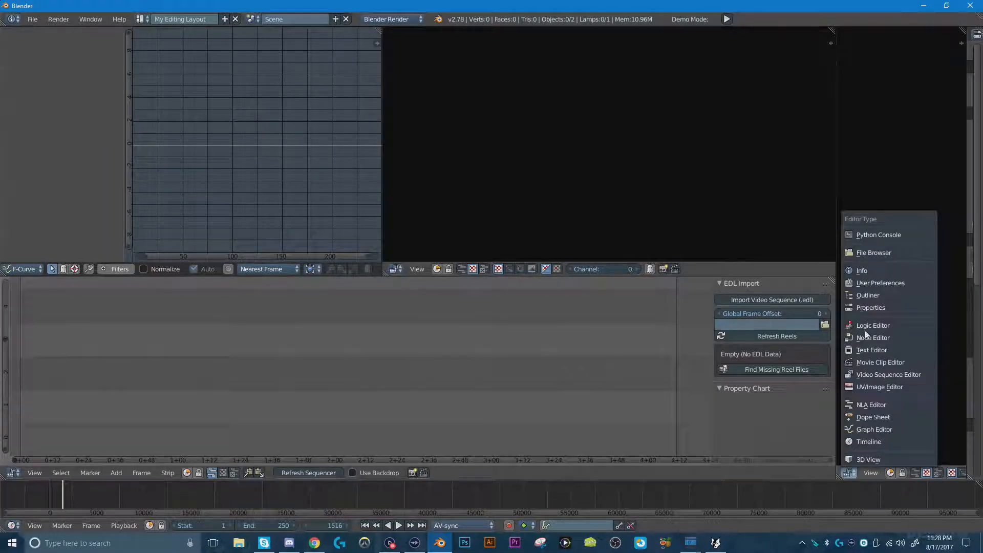
{"action": "left_click", "coordinate": [865, 306]}
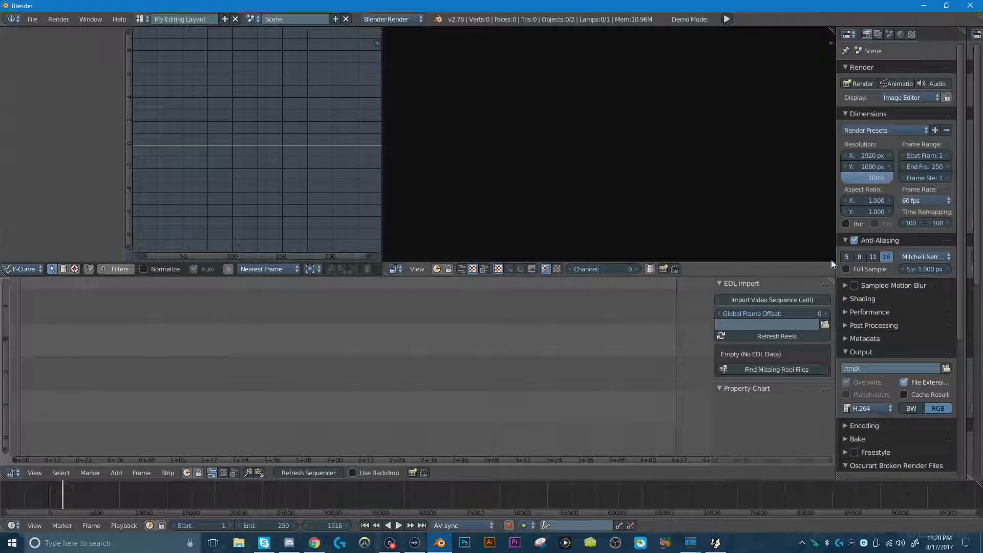
{"action": "left_click_drag", "start_coordinate": [832, 262], "coordinate": [779, 262]}
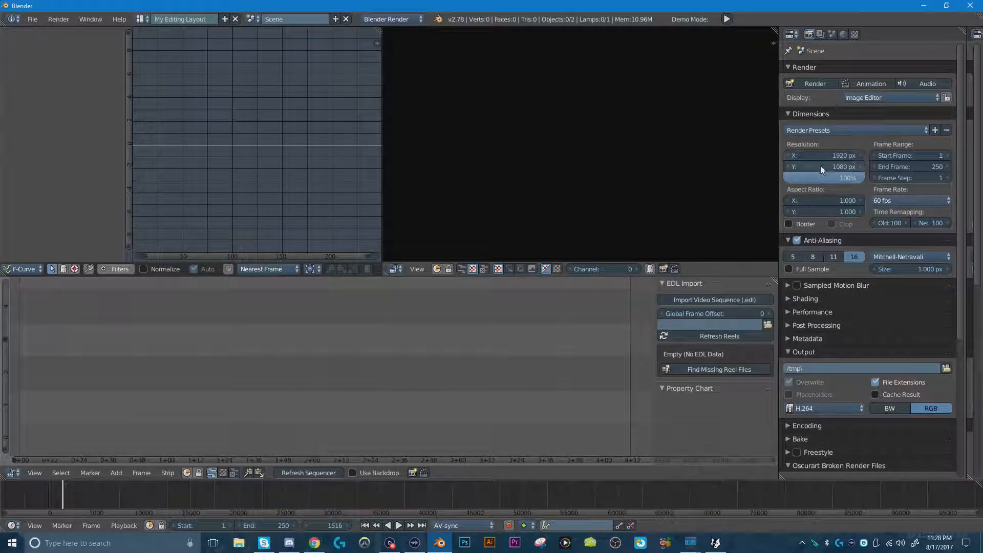
Try a render resolution scale of 50% and return it to 100%.
{"action": "mouse_move", "coordinate": [852, 177]}
{"action": "left_mouse_down"}
{"action": "mouse_move", "coordinate": [805, 178]}
{"action": "mouse_move", "coordinate": [834, 182]}
{"action": "left_mouse_up"}
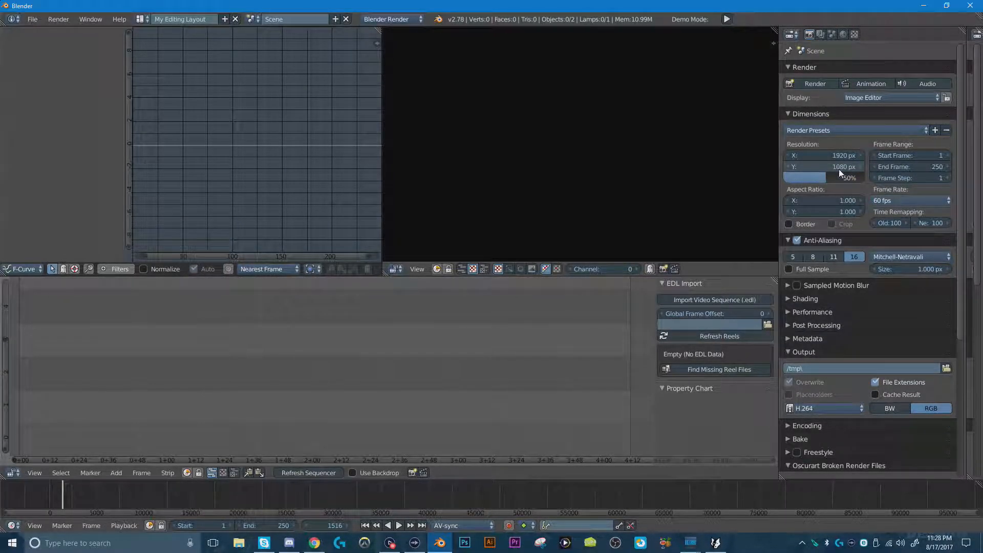
{"action": "left_click_drag", "start_coordinate": [824, 177], "coordinate": [867, 179]}
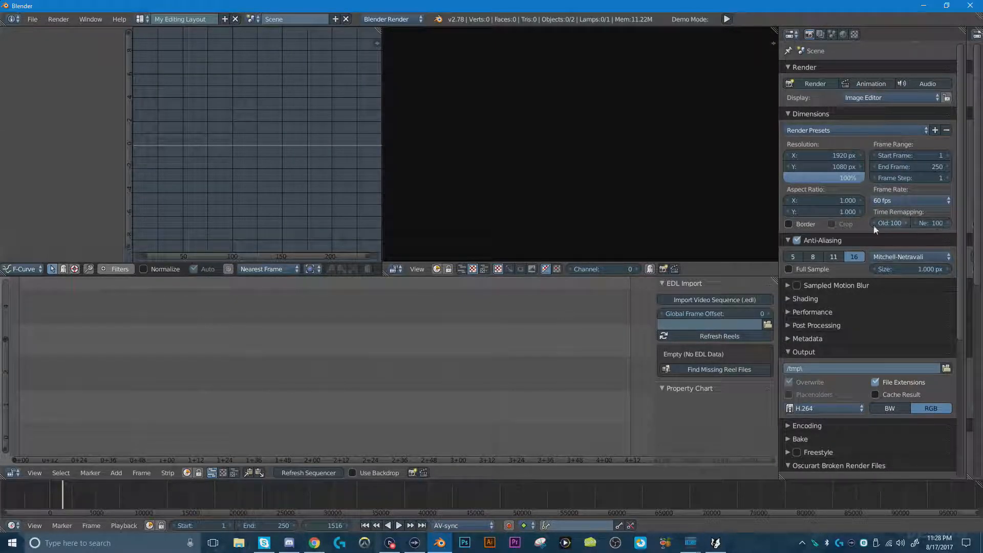
Expand the render Encoding settings and check the container format and video codec options.
{"action": "scroll", "coordinate": [864, 373], "scroll_direction": "down", "scroll_amount": 3}
{"action": "scroll", "coordinate": [865, 372], "scroll_direction": "down", "scroll_amount": 5}
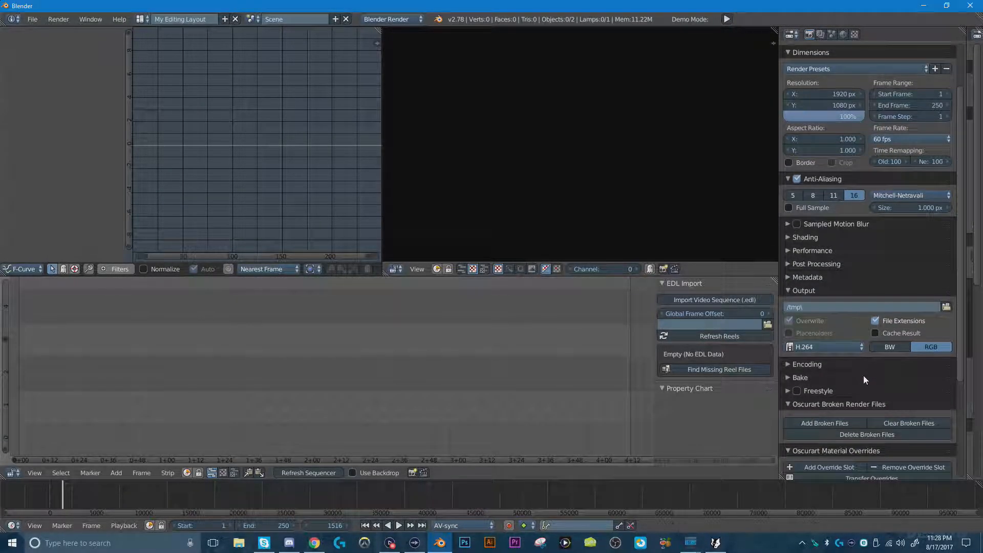
{"action": "left_click", "coordinate": [796, 288]}
{"action": "left_click", "coordinate": [801, 287]}
{"action": "left_click", "coordinate": [796, 306]}
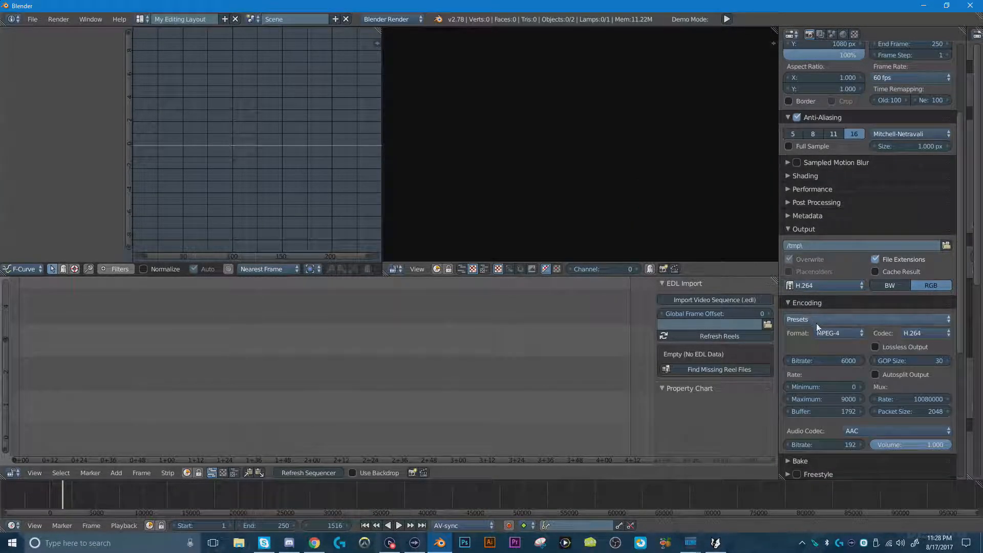
{"action": "left_click", "coordinate": [830, 333]}
{"action": "left_click", "coordinate": [831, 336]}
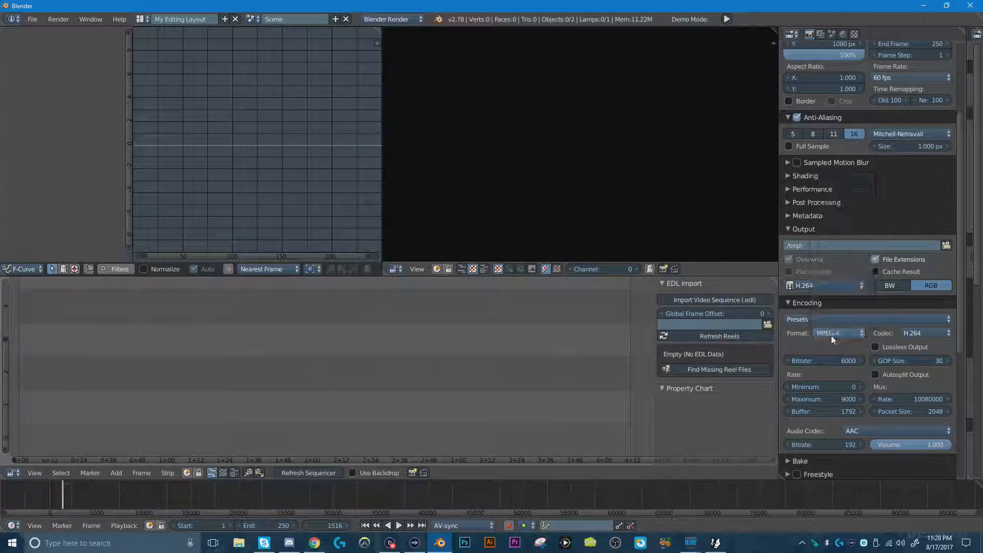
{"action": "left_click", "coordinate": [913, 335]}
{"action": "left_click", "coordinate": [914, 335]}
{"action": "scroll", "coordinate": [868, 369], "scroll_direction": "down", "scroll_amount": 2}
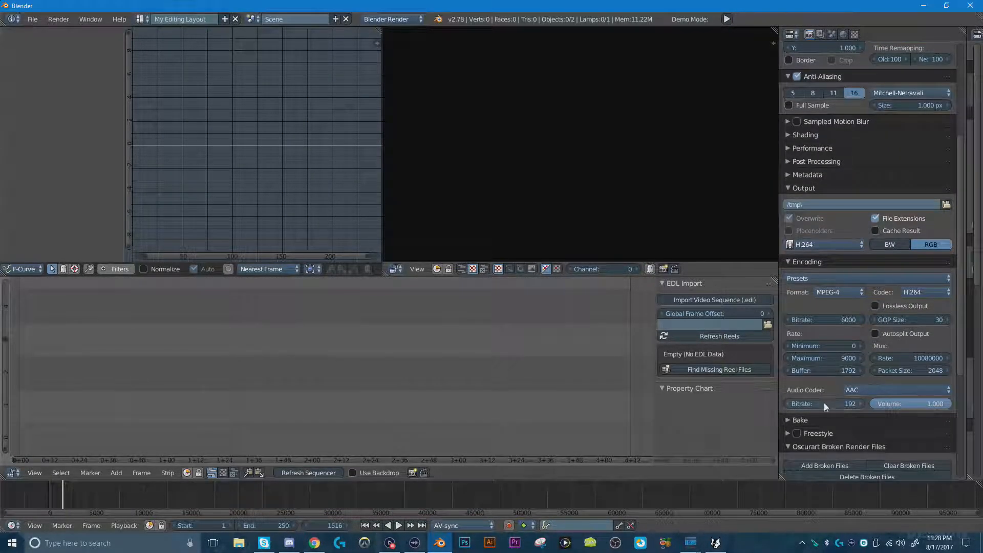
Try None as the audio codec and return it to AAC.
{"action": "left_click", "coordinate": [861, 389]}
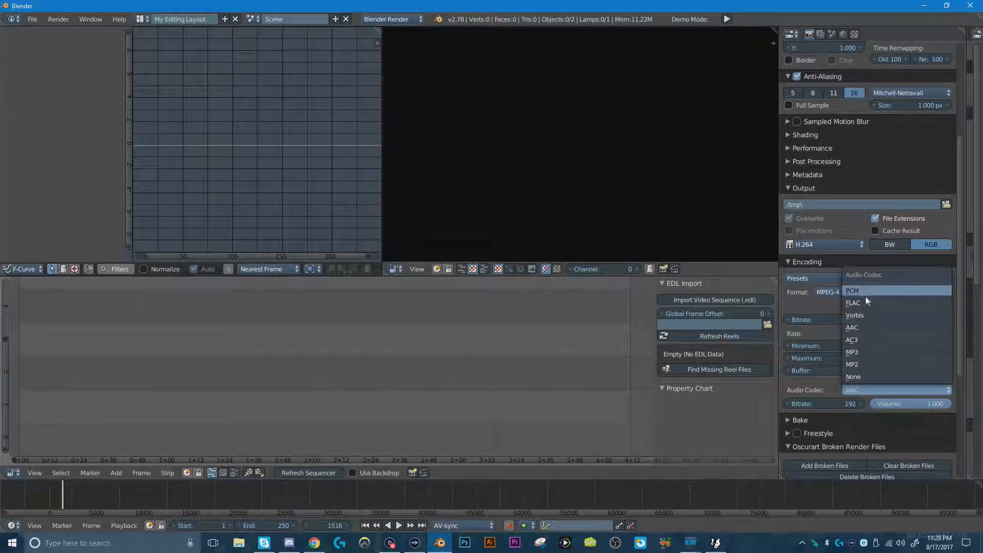
{"action": "left_click", "coordinate": [866, 376]}
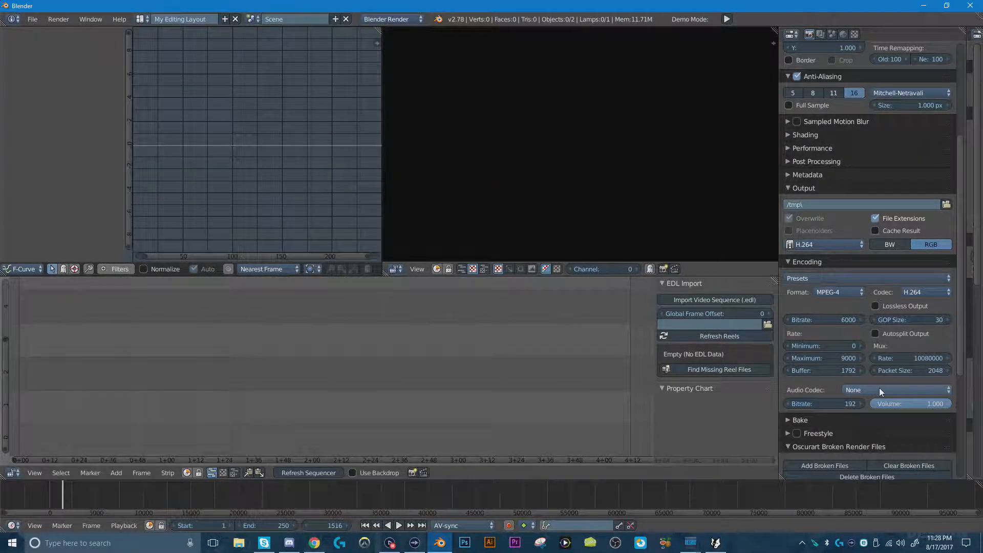
{"action": "left_click", "coordinate": [879, 389]}
{"action": "left_click", "coordinate": [853, 327]}
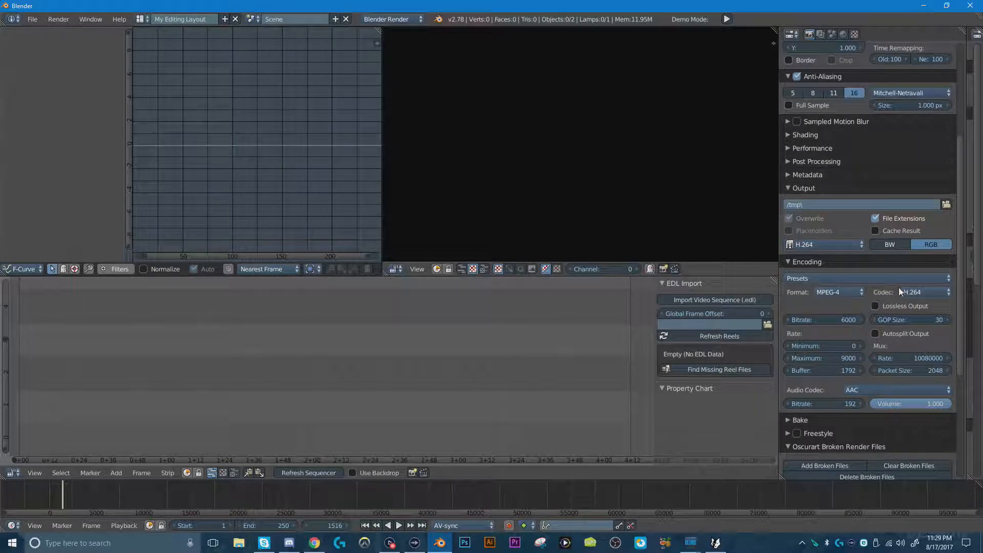
{"action": "scroll", "coordinate": [876, 353], "scroll_direction": "down", "scroll_amount": 2}
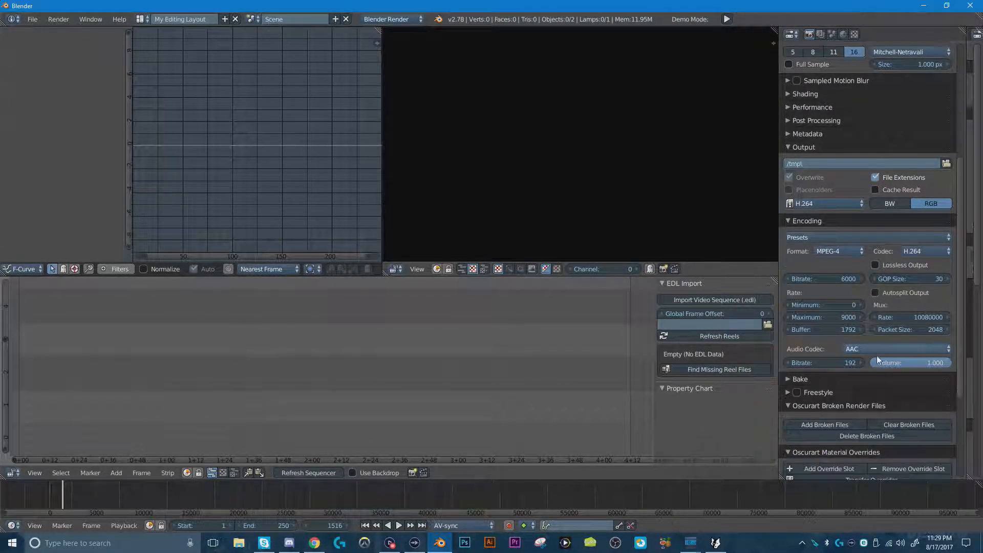
{"action": "scroll", "coordinate": [871, 409], "scroll_direction": "down", "scroll_amount": 7}
{"action": "scroll", "coordinate": [860, 429], "scroll_direction": "up", "scroll_amount": 17}
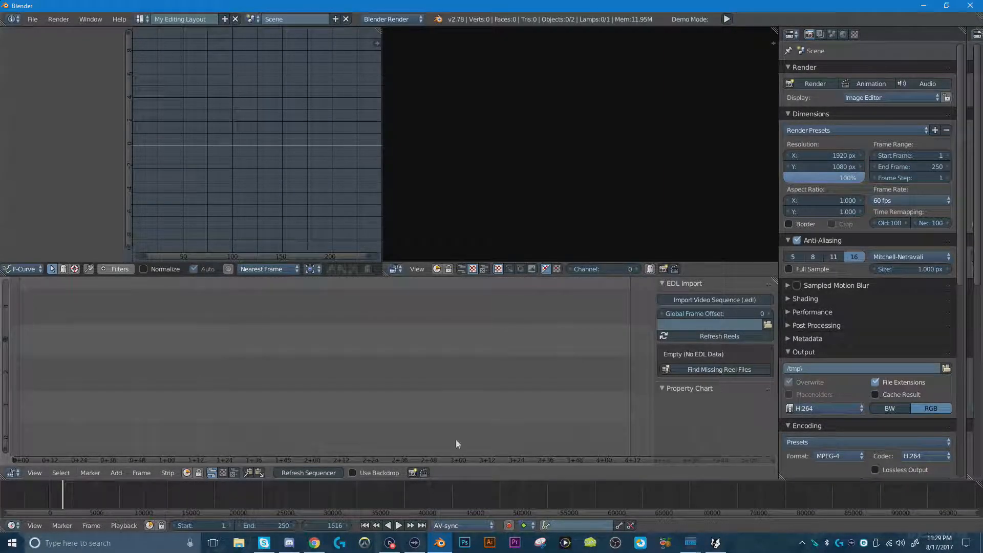
{"action": "scroll", "coordinate": [101, 499], "scroll_direction": "down", "scroll_amount": 5}
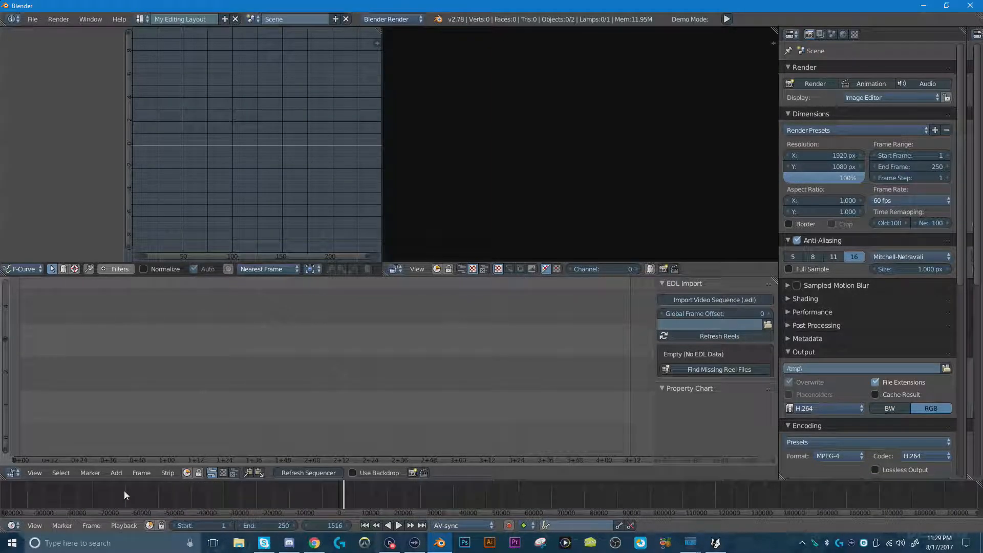
{"action": "middle_click_drag", "start_coordinate": [370, 502], "coordinate": [164, 500]}
{"action": "middle_click_drag", "start_coordinate": [457, 497], "coordinate": [394, 498]}
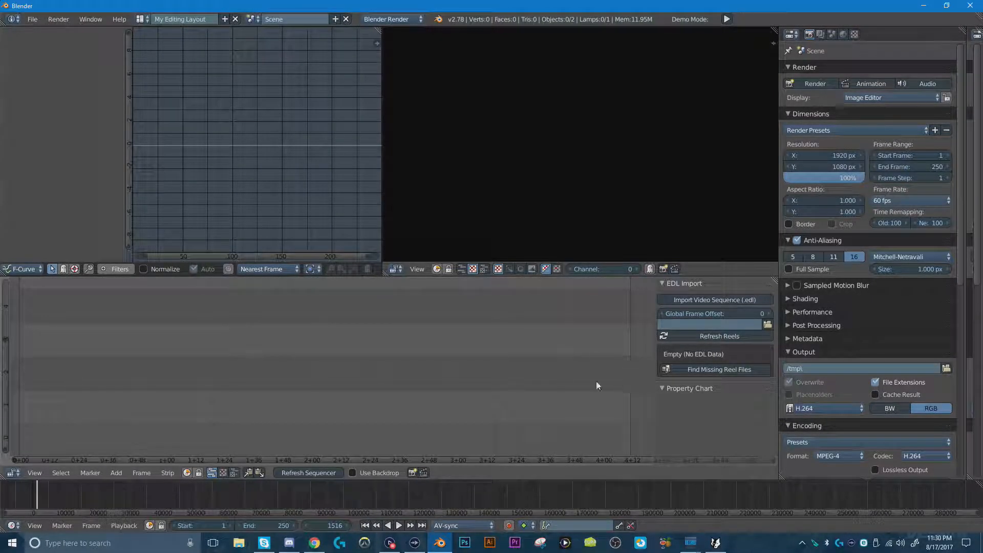
{"action": "scroll", "coordinate": [411, 394], "scroll_direction": "down", "scroll_amount": 7}
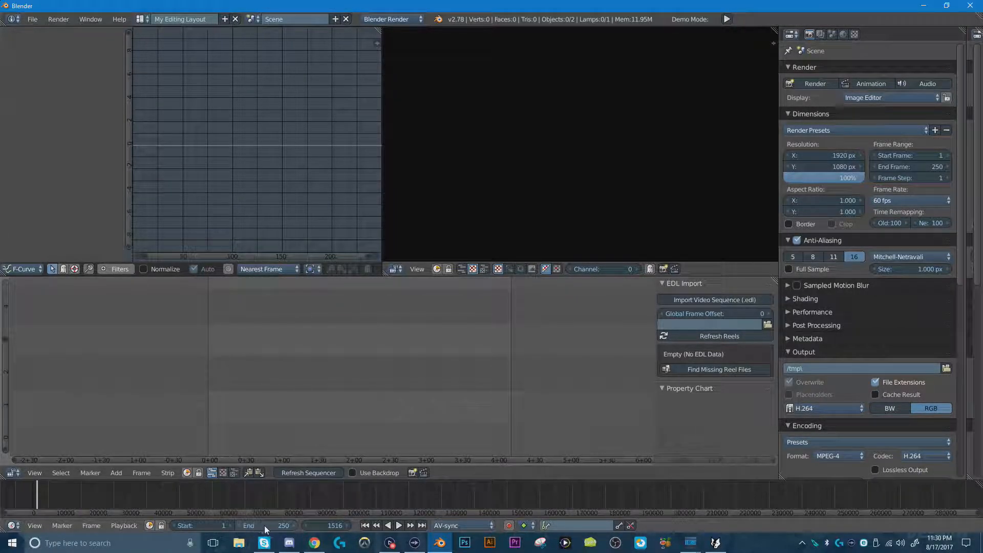
Set the timeline's end frame to 250.
{"action": "left_click_drag", "start_coordinate": [265, 526], "coordinate": [263, 526]}
{"action": "left_click", "coordinate": [278, 526]}
{"action": "type", "text": "250"}
{"action": "key", "text": "Return"}
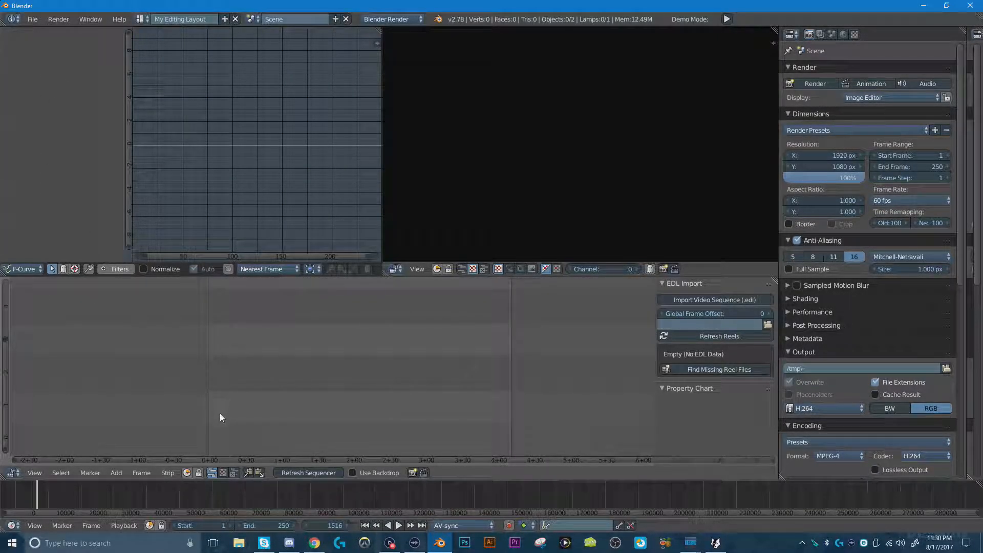
Move the playhead to the start of the empty sequence, briefly test playback, and return to frame 1.
{"action": "left_click", "coordinate": [231, 422]}
{"action": "left_click_drag", "start_coordinate": [225, 419], "coordinate": [208, 434]}
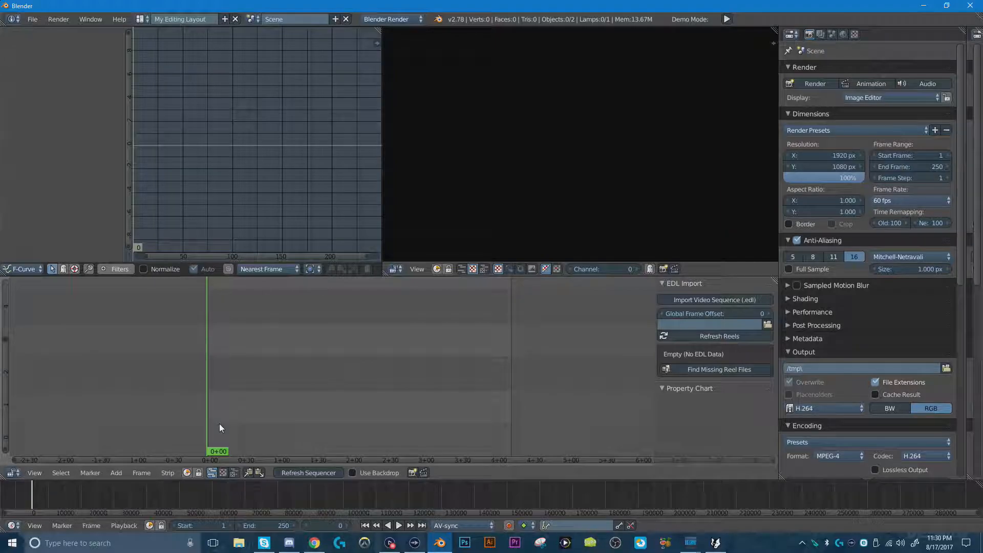
{"action": "key", "text": "alt+a"}
{"action": "key", "text": "alt+a"}
{"action": "left_click", "coordinate": [365, 525]}
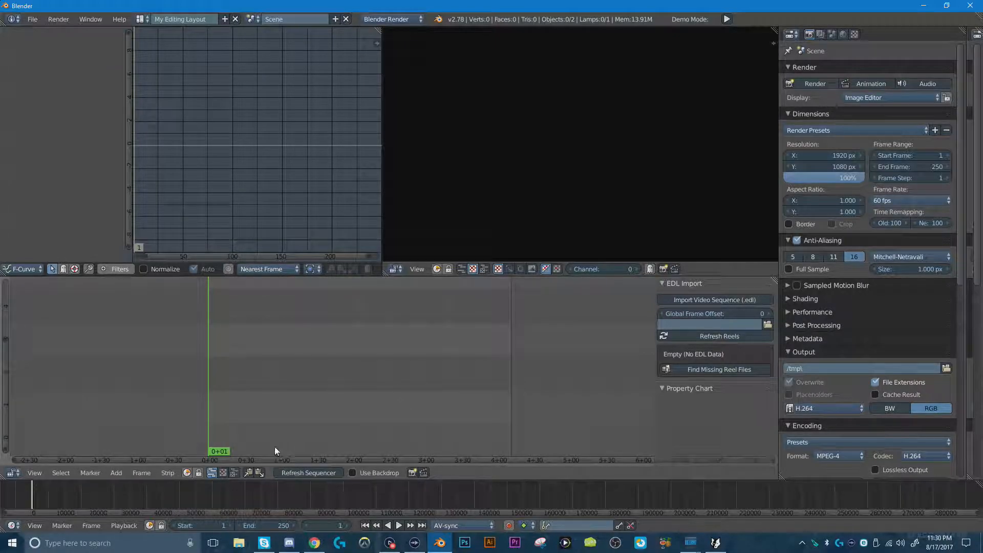
Open the file browser for adding a movie strip to the sequencer.
{"action": "key", "text": "shift+a"}
{"action": "mouse_move", "coordinate": [244, 428]}
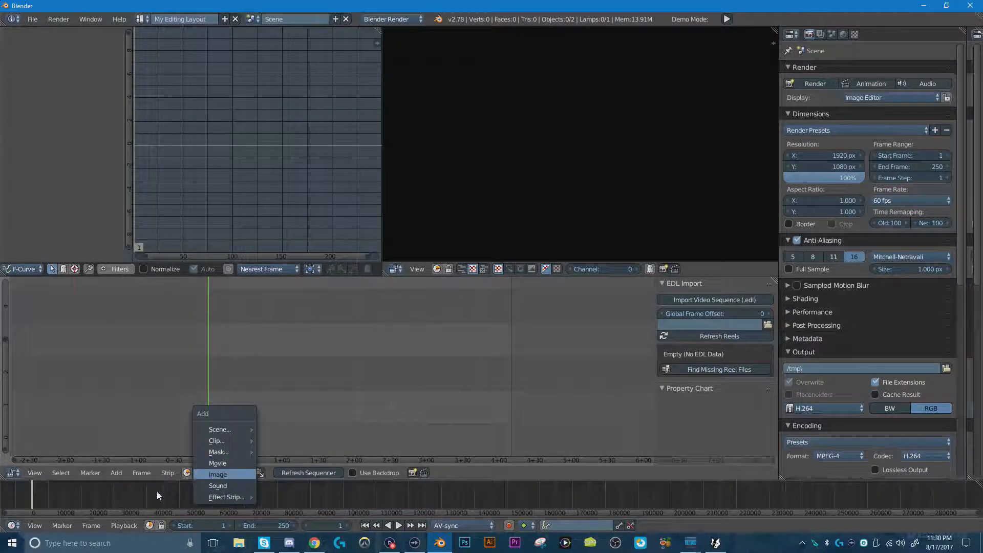
{"action": "left_click", "coordinate": [116, 472]}
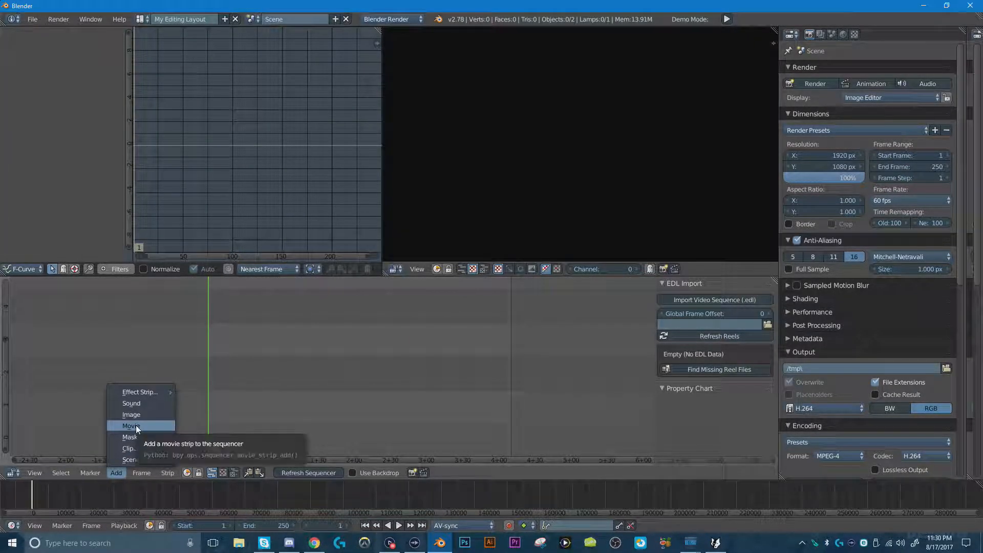
{"action": "left_click", "coordinate": [136, 425]}
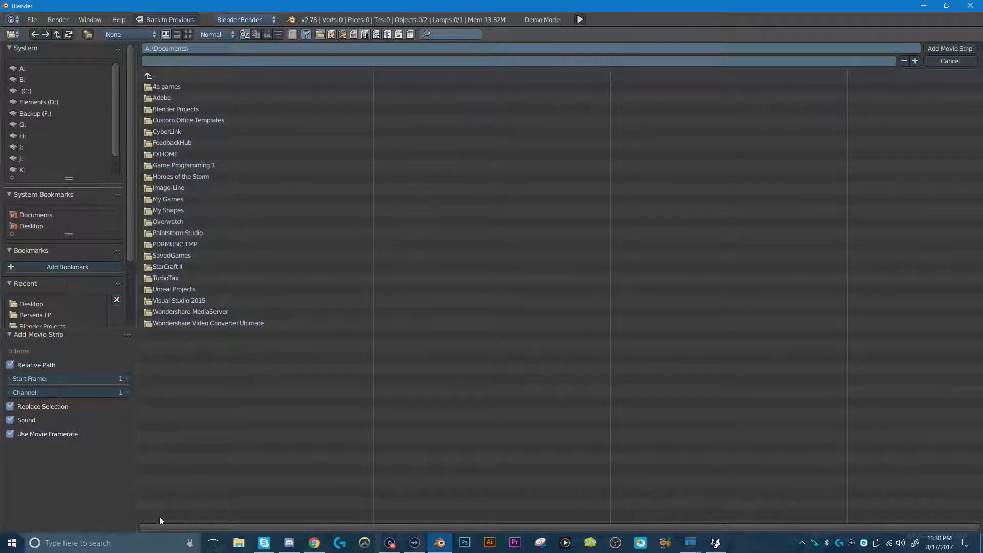
Switch to File Explorer and open the folder B:\Videos\Elgato Captures\RAW MP4 Output.
{"action": "left_click", "coordinate": [239, 544]}
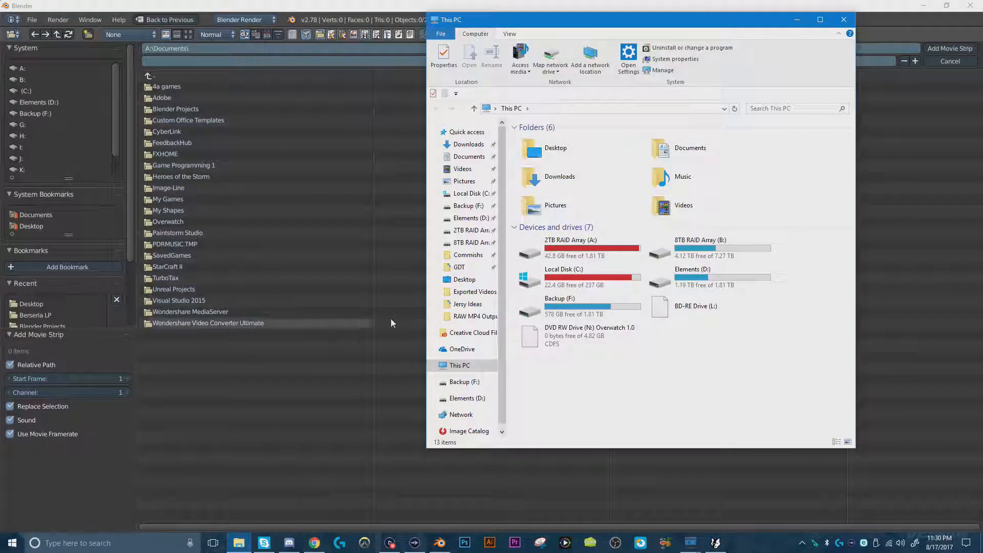
{"action": "left_click", "coordinate": [470, 244]}
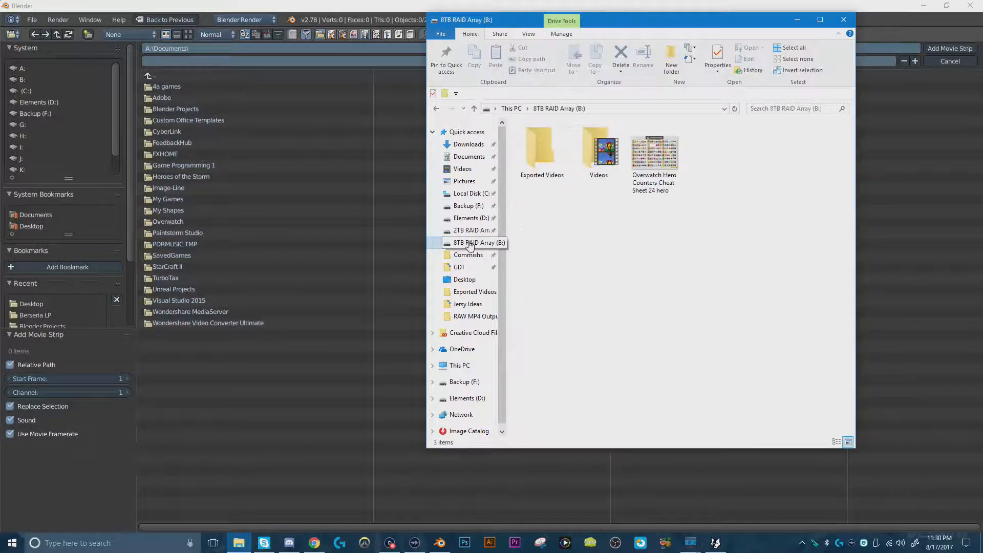
{"action": "double_click", "coordinate": [603, 162]}
{"action": "left_click", "coordinate": [564, 161]}
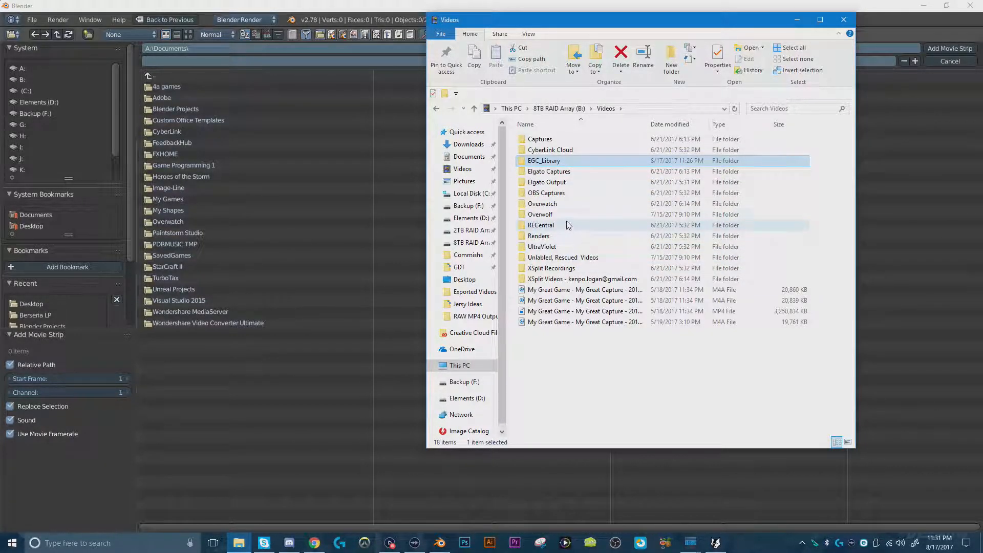
{"action": "left_click", "coordinate": [572, 175]}
{"action": "double_click", "coordinate": [573, 174]}
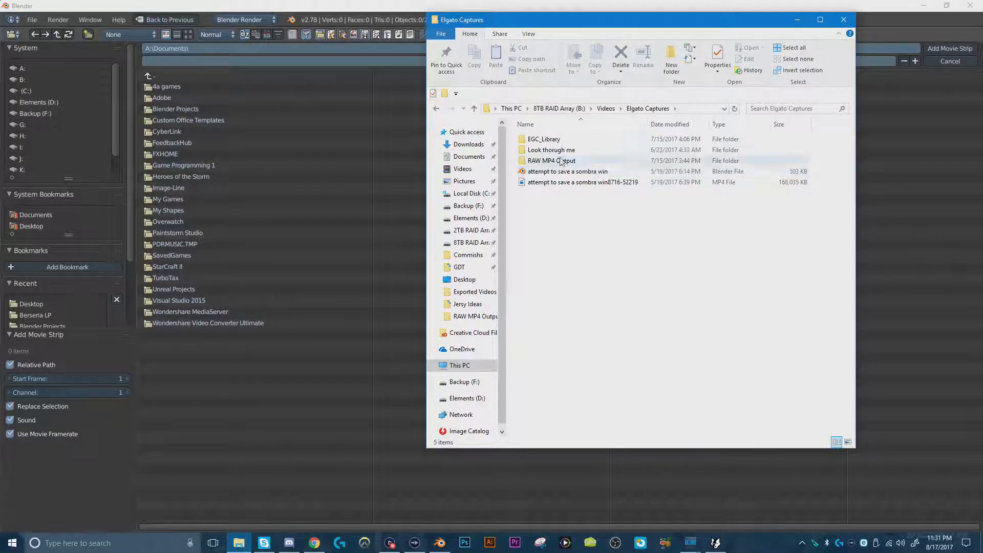
{"action": "double_click", "coordinate": [560, 163]}
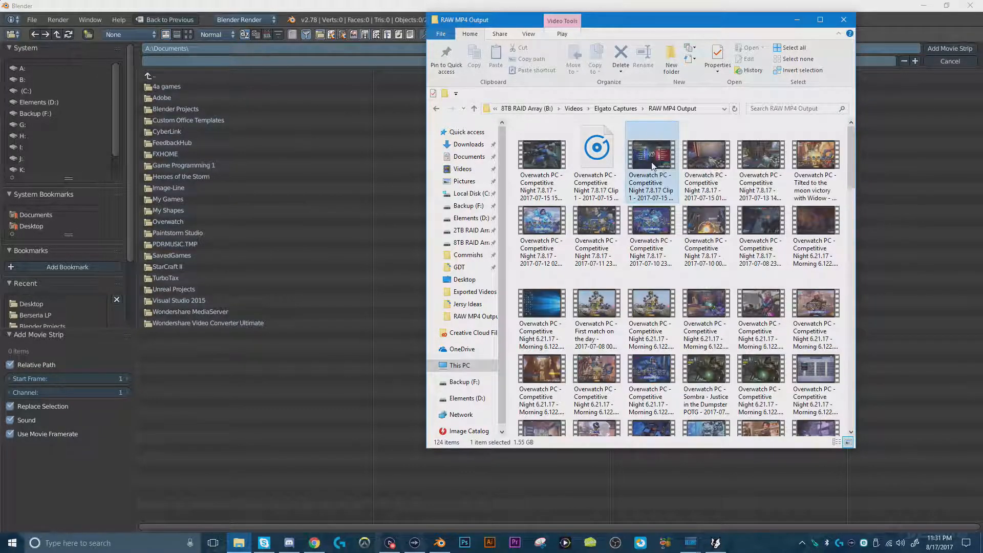
{"action": "double_click", "coordinate": [651, 162]}
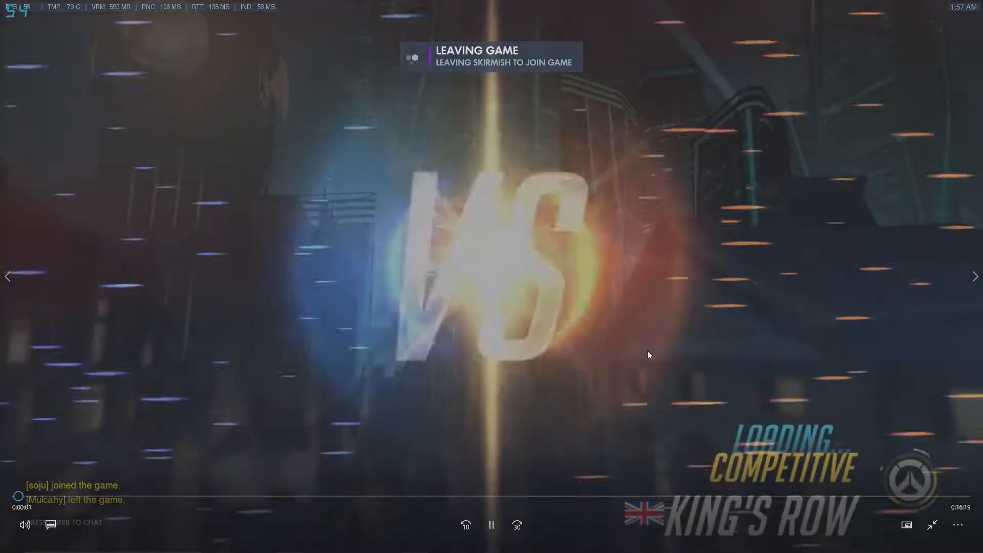
{"action": "left_click", "coordinate": [493, 527]}
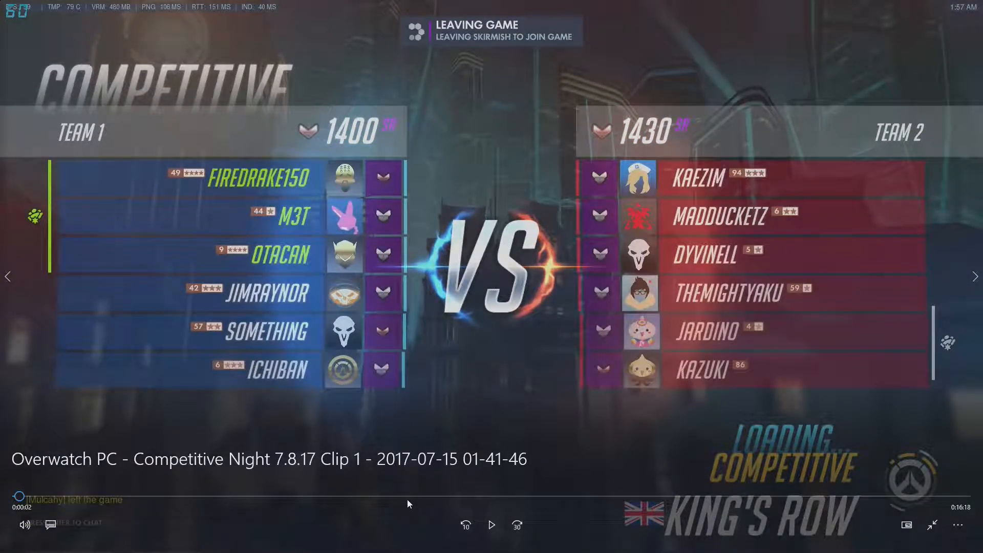
{"action": "left_click_drag", "start_coordinate": [407, 498], "coordinate": [966, 517]}
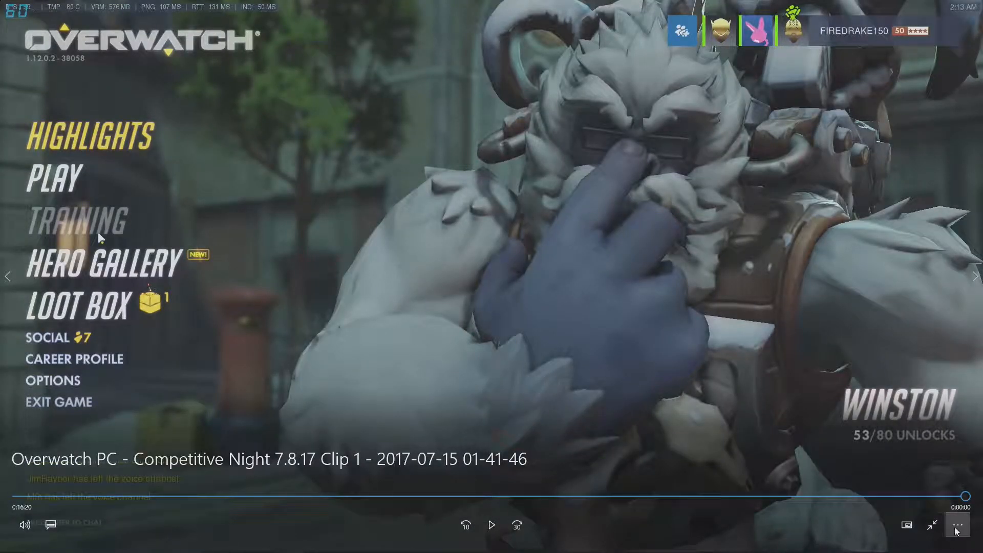
{"action": "left_click", "coordinate": [931, 525]}
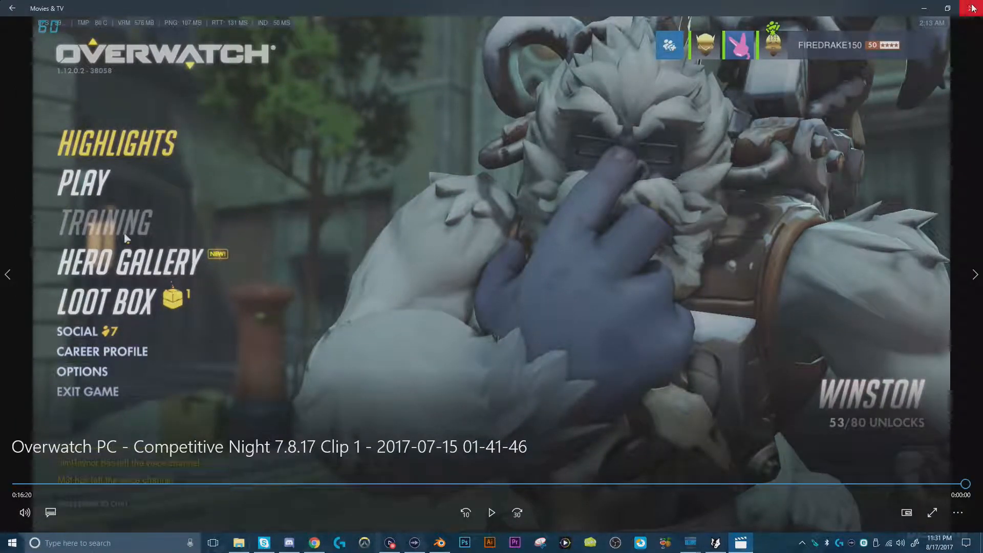
{"action": "left_click", "coordinate": [971, 8]}
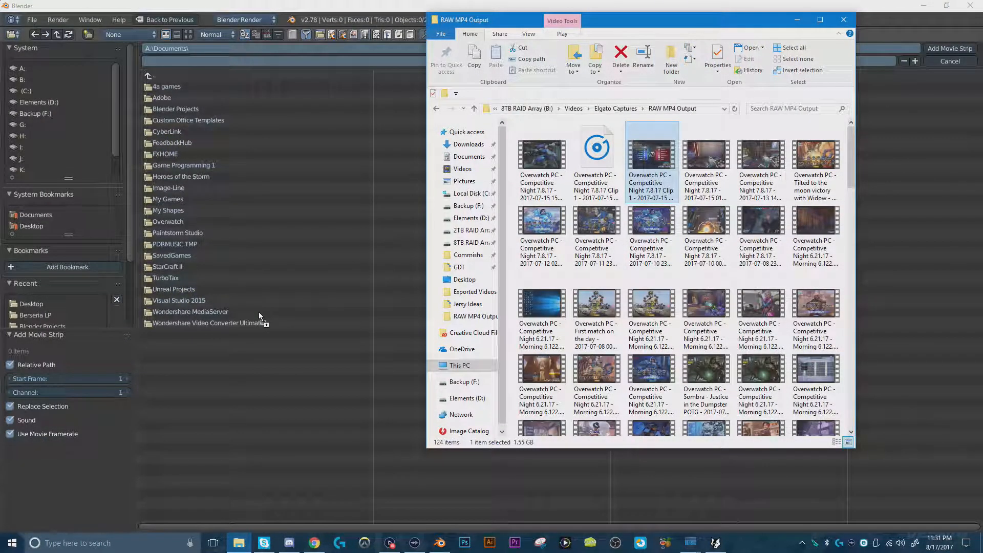
Copy the RAW MP4 Output folder path into Blender's movie strip browser to list its files, and cancel the import.
{"action": "left_click", "coordinate": [688, 109]}
{"action": "key", "text": "ctrl+c"}
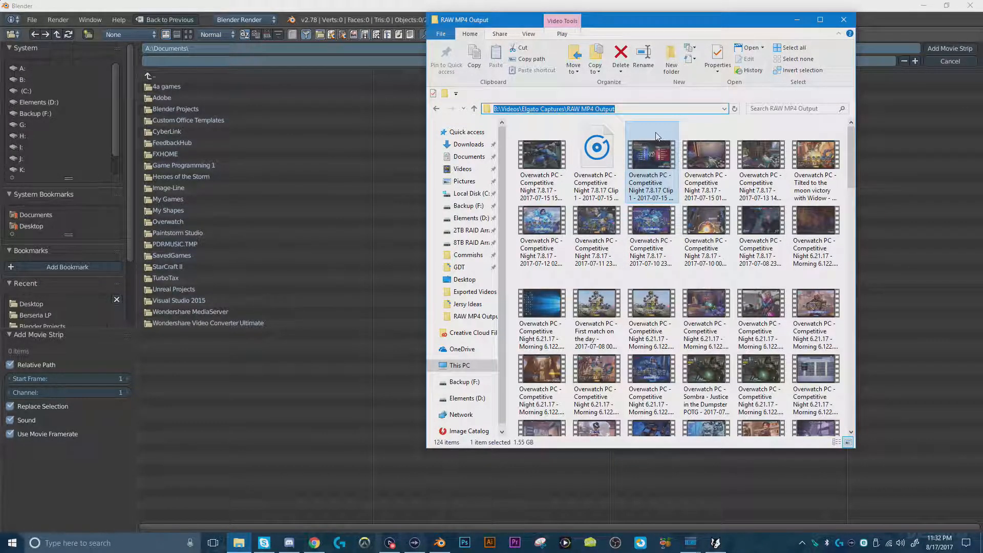
{"action": "left_click", "coordinate": [222, 48]}
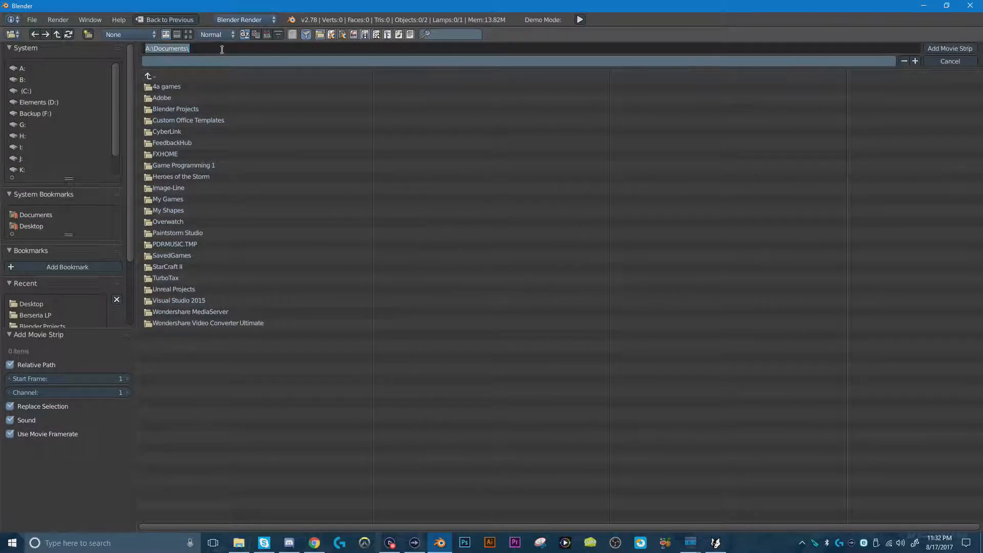
{"action": "key", "text": "Return"}
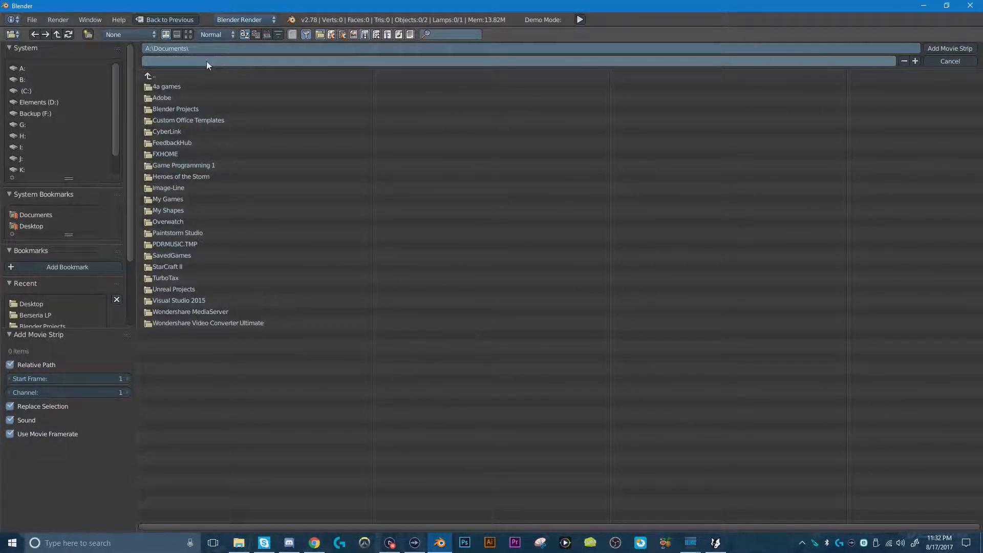
{"action": "left_click", "coordinate": [203, 48]}
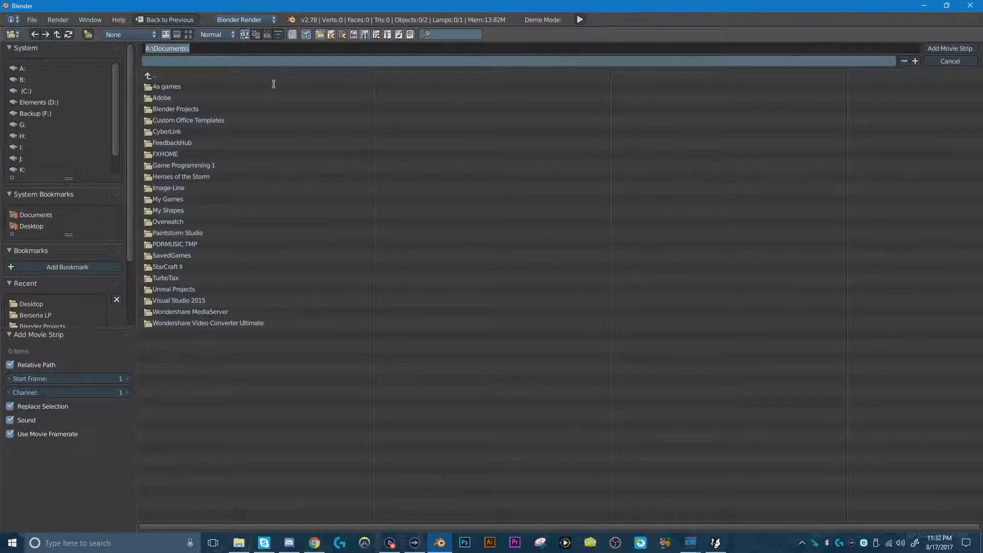
{"action": "key", "text": "ctrl+v"}
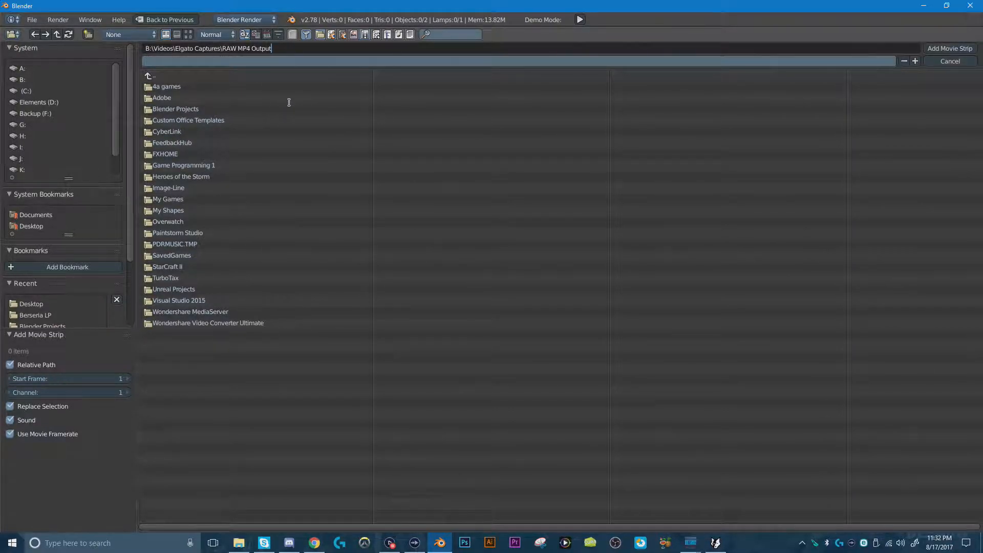
{"action": "key", "text": "Return"}
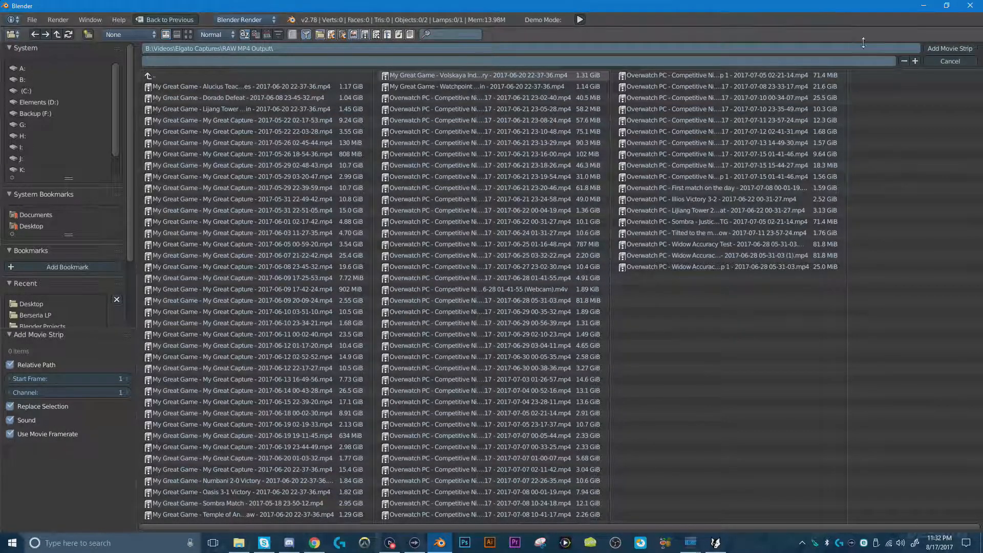
{"action": "left_click", "coordinate": [946, 63]}
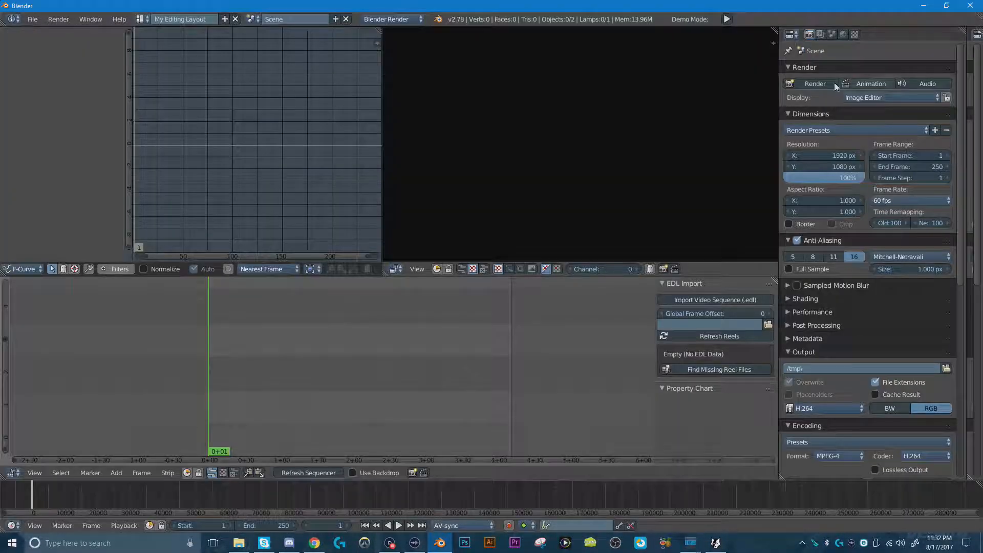
Bring the selected Overwatch Clip 1 video from File Explorer into Blender's sequencer, starting at frame 1 on channel 1.
{"action": "left_click", "coordinate": [239, 543]}
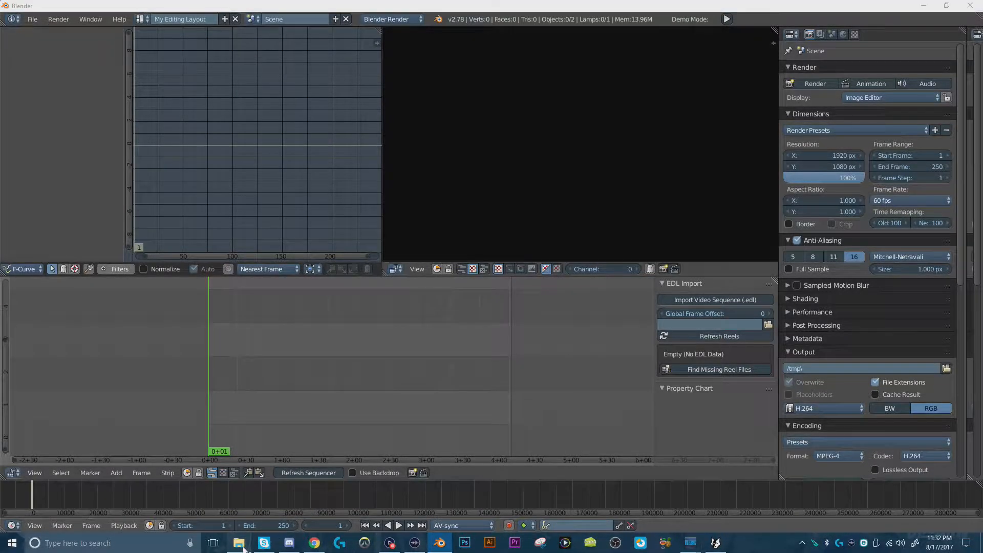
{"action": "left_click_drag", "start_coordinate": [652, 132], "coordinate": [230, 385]}
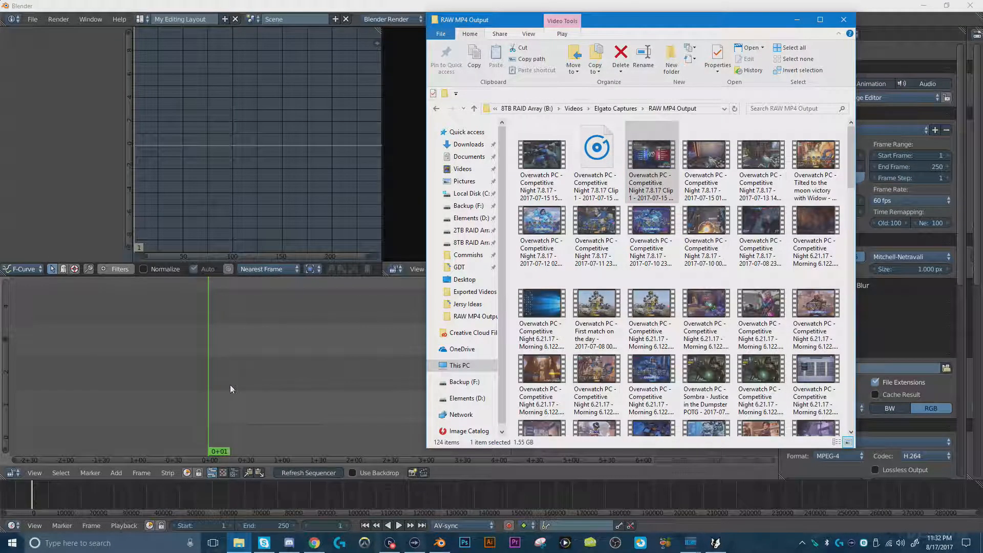
{"action": "left_click_drag", "start_coordinate": [229, 430], "coordinate": [236, 424]}
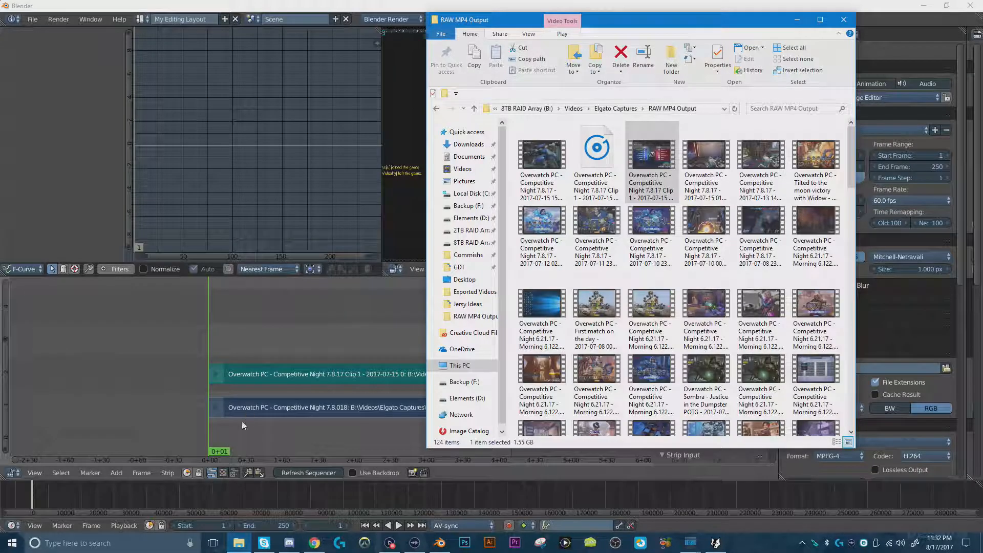
{"action": "left_click", "coordinate": [290, 446]}
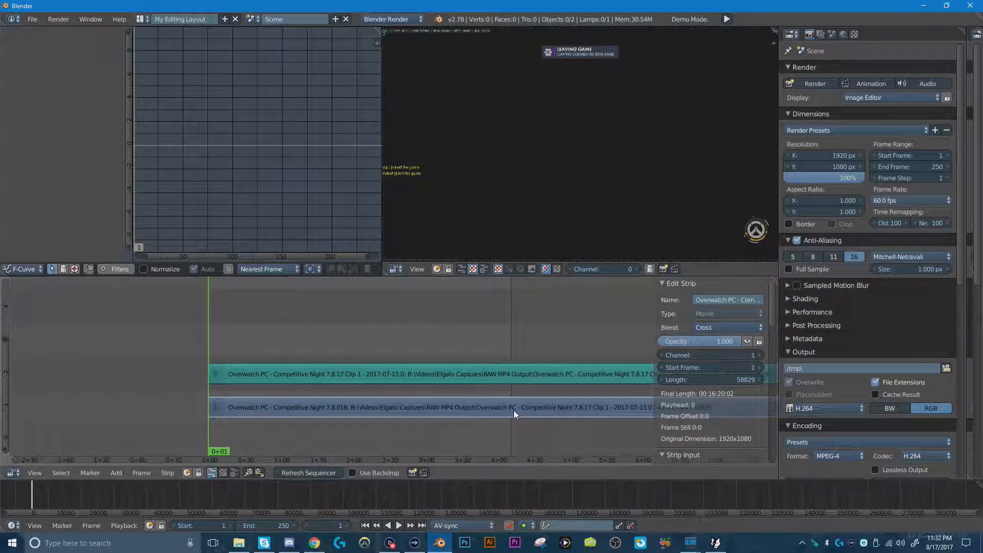
Select the imported movie strip, play it back, and scrub through its first seconds in the preview.
{"action": "scroll", "coordinate": [514, 410], "scroll_direction": "down", "scroll_amount": 2}
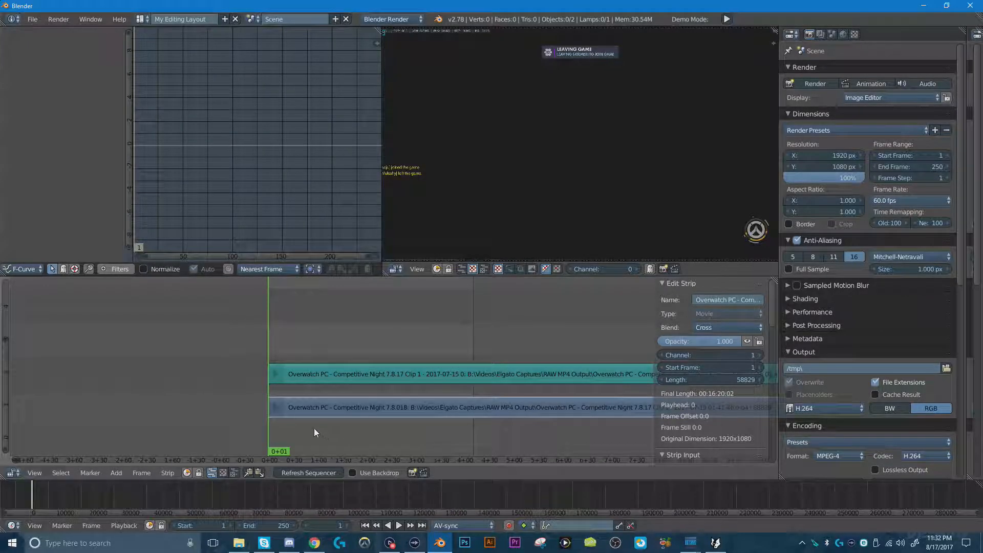
{"action": "right_click", "coordinate": [303, 413]}
{"action": "key", "text": "alt+a"}
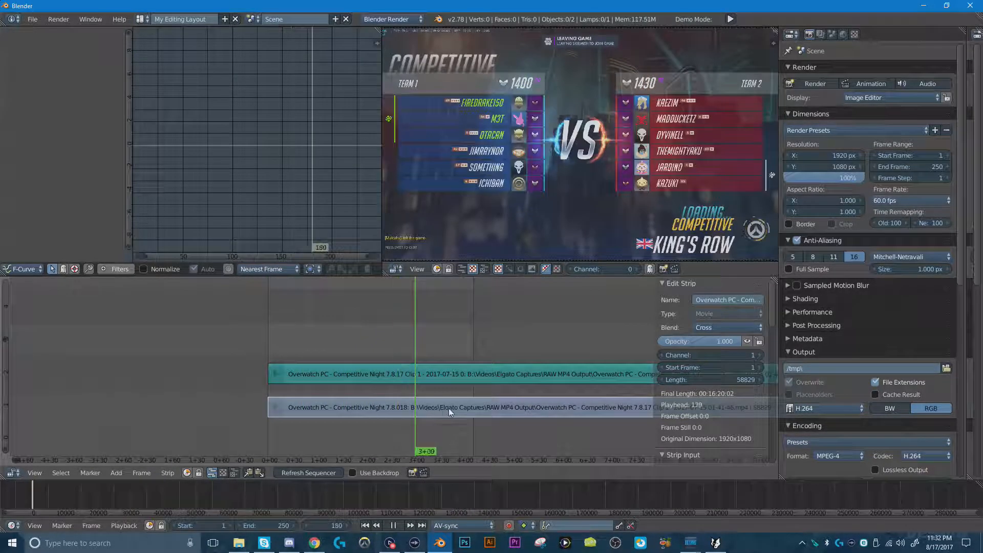
{"action": "left_click_drag", "start_coordinate": [472, 411], "coordinate": [472, 413]}
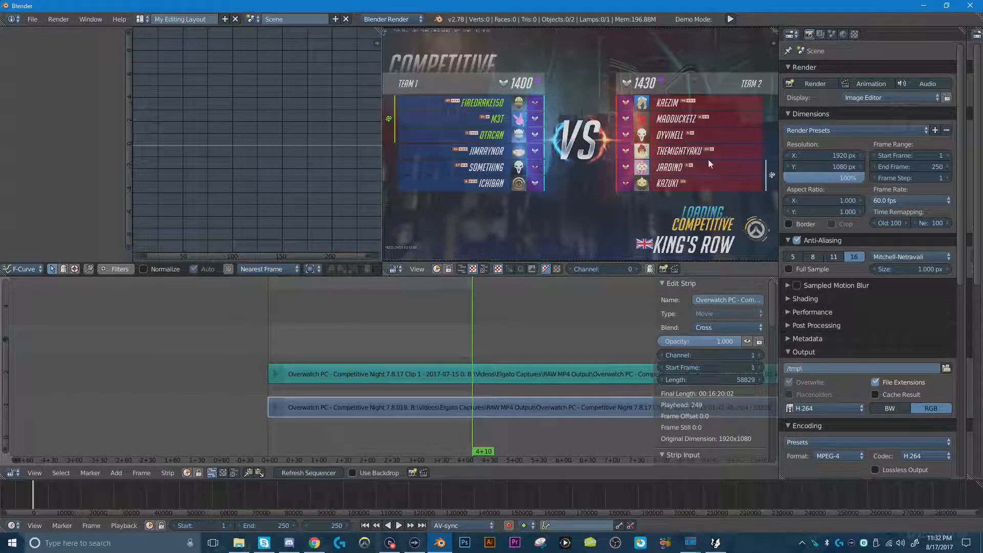
{"action": "left_click_drag", "start_coordinate": [388, 381], "coordinate": [474, 366]}
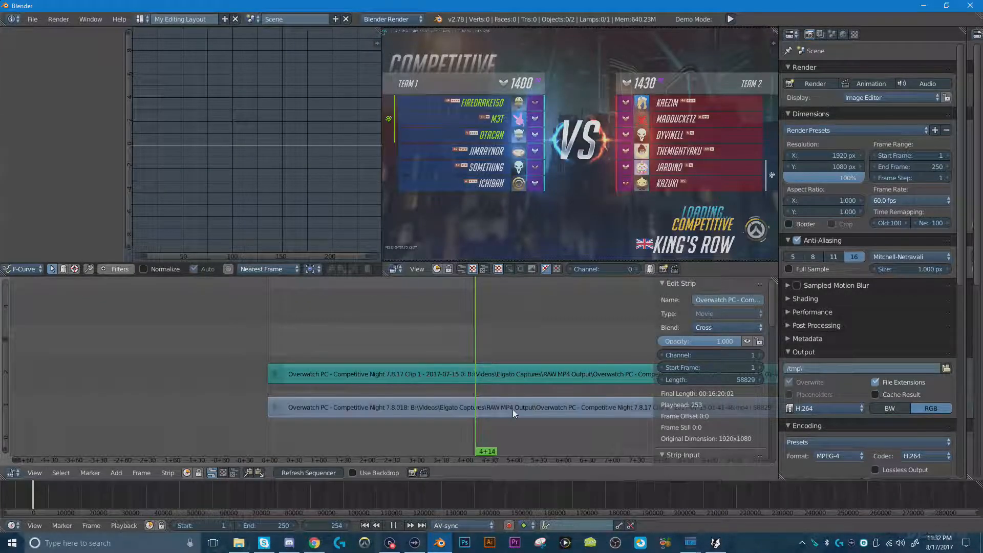
Scrub along the full length of the imported movie and sound strips, and jump to the scene's last frame.
{"action": "left_click", "coordinate": [515, 413]}
{"action": "scroll", "coordinate": [515, 414], "scroll_direction": "down", "scroll_amount": 20}
{"action": "mouse_move", "coordinate": [523, 410]}
{"action": "middle_mouse_down"}
{"action": "mouse_move", "coordinate": [525, 402]}
{"action": "mouse_move", "coordinate": [511, 404]}
{"action": "middle_mouse_up"}
{"action": "middle_click_drag", "start_coordinate": [164, 396], "coordinate": [170, 387]}
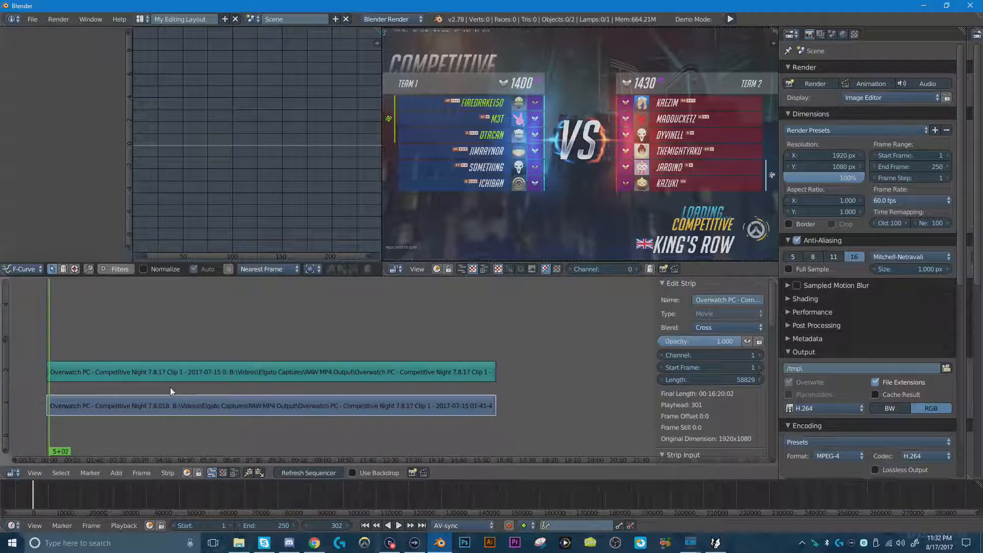
{"action": "left_click_drag", "start_coordinate": [342, 414], "coordinate": [493, 406]}
{"action": "left_click", "coordinate": [421, 526]}
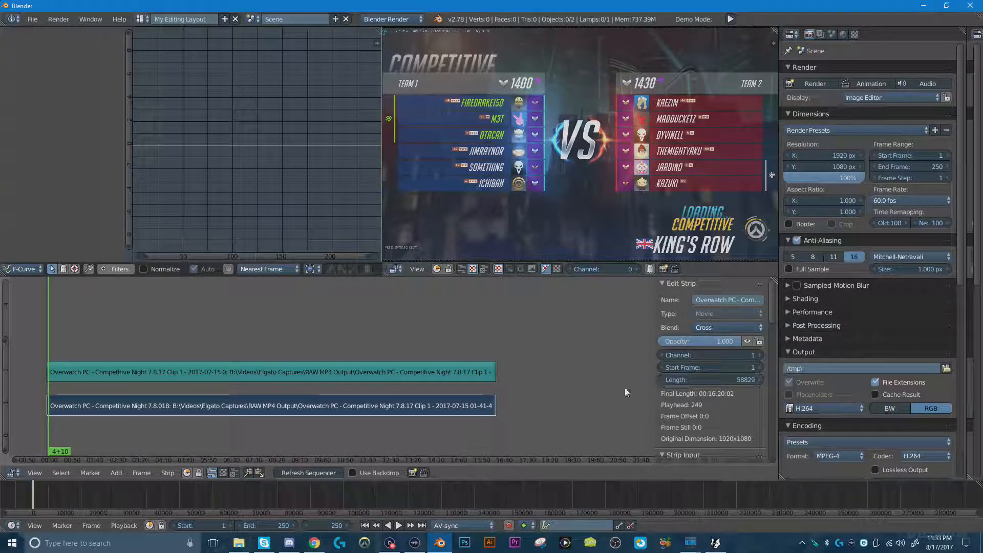
Hide and reopen the sequencer's strip properties to examine the movie strip's length and frame details.
{"action": "key", "text": "n"}
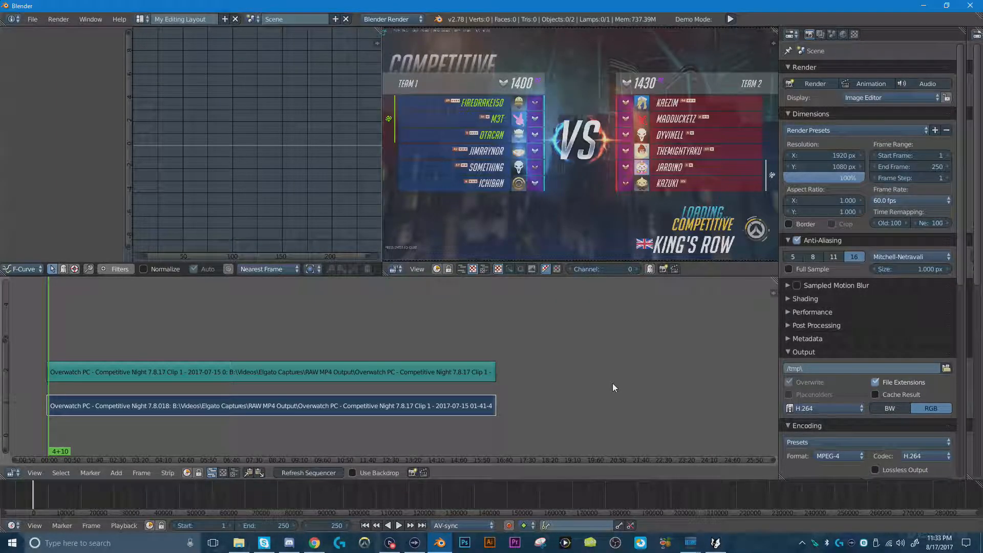
{"action": "key", "text": "n"}
{"action": "key", "text": "n"}
{"action": "left_click_drag", "start_coordinate": [773, 294], "coordinate": [641, 312]}
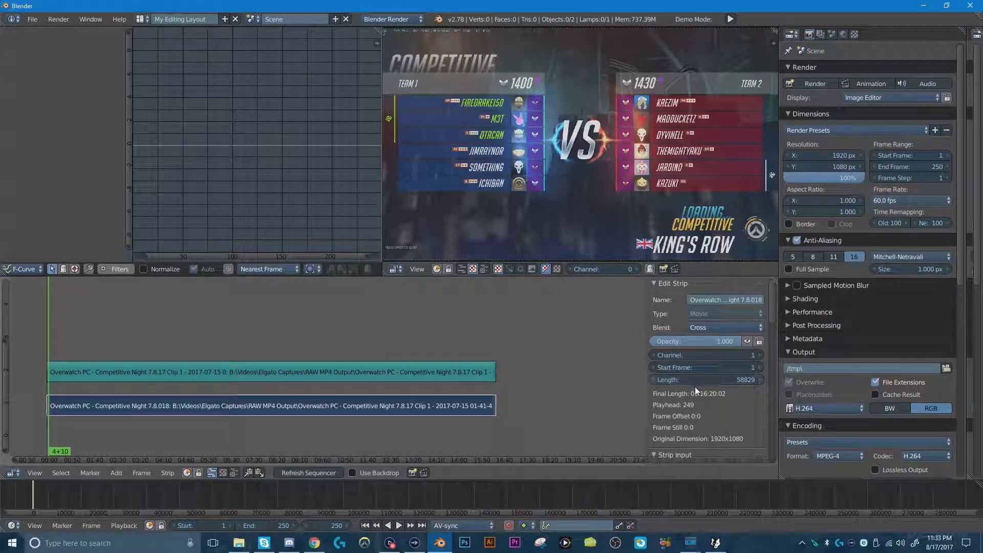
{"action": "scroll", "coordinate": [692, 409], "scroll_direction": "down", "scroll_amount": 1}
{"action": "scroll", "coordinate": [692, 409], "scroll_direction": "up", "scroll_amount": 1}
{"action": "scroll", "coordinate": [692, 408], "scroll_direction": "down", "scroll_amount": 1}
{"action": "scroll", "coordinate": [692, 407], "scroll_direction": "up", "scroll_amount": 1}
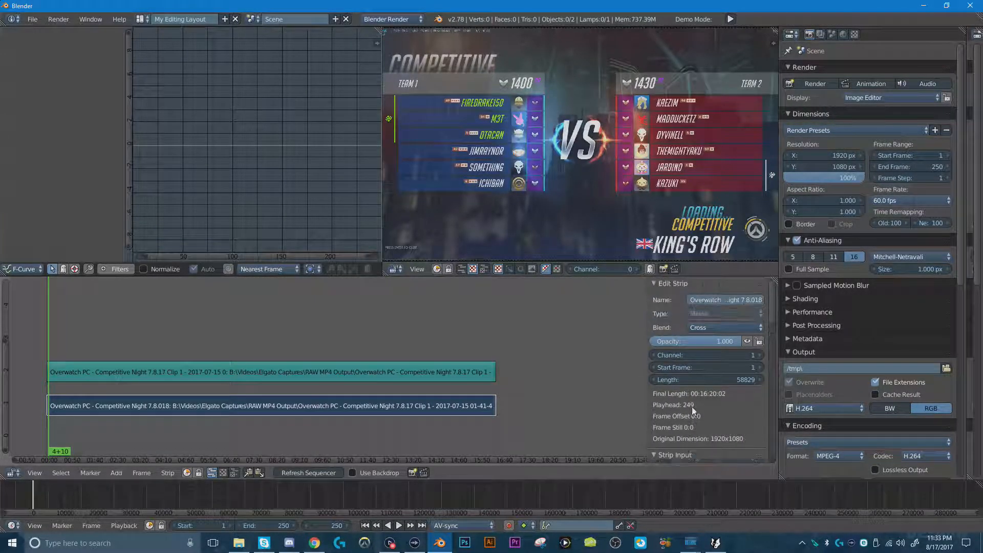
Set the scene's end frame to 58829 to match the movie strip's length, and jump to the last frame.
{"action": "left_click", "coordinate": [687, 380]}
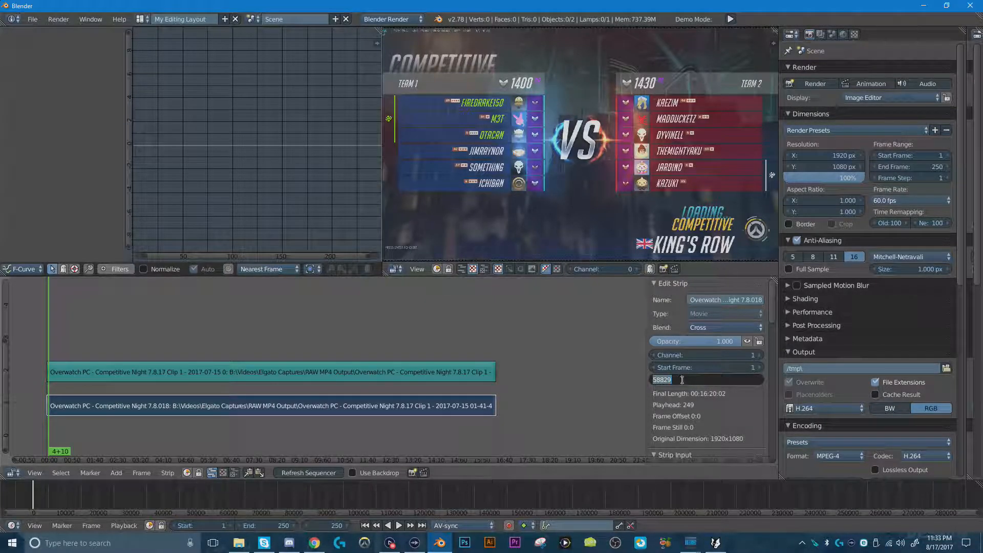
{"action": "key", "text": "BackSpace"}
{"action": "left_click", "coordinate": [272, 526]}
{"action": "left_click", "coordinate": [272, 526]}
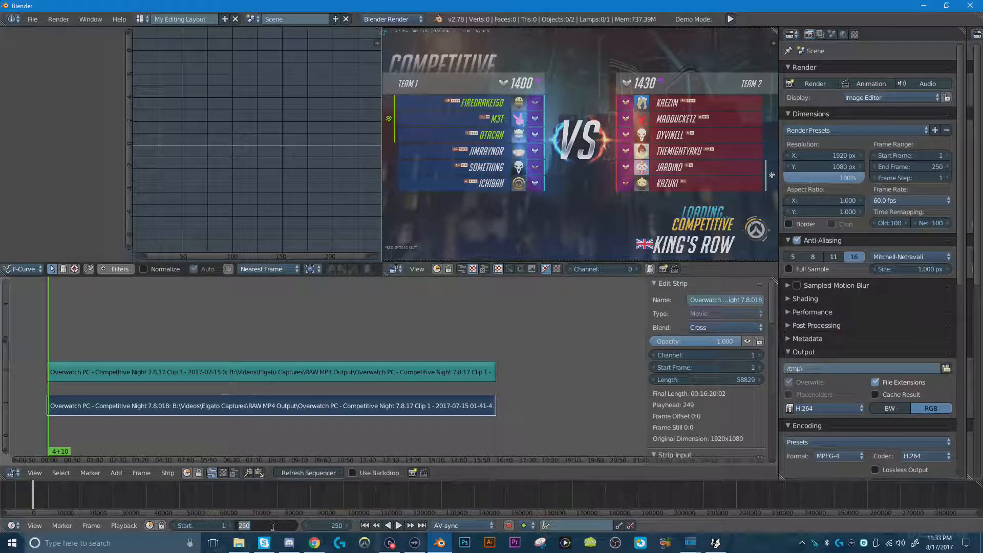
{"action": "type", "text": "58829"}
{"action": "key", "text": "Return"}
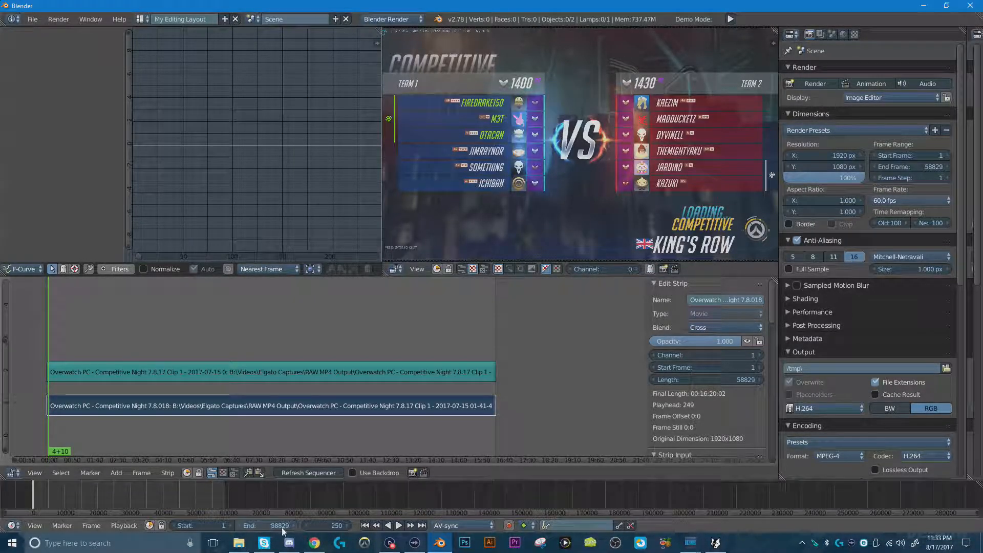
{"action": "left_click", "coordinate": [421, 526]}
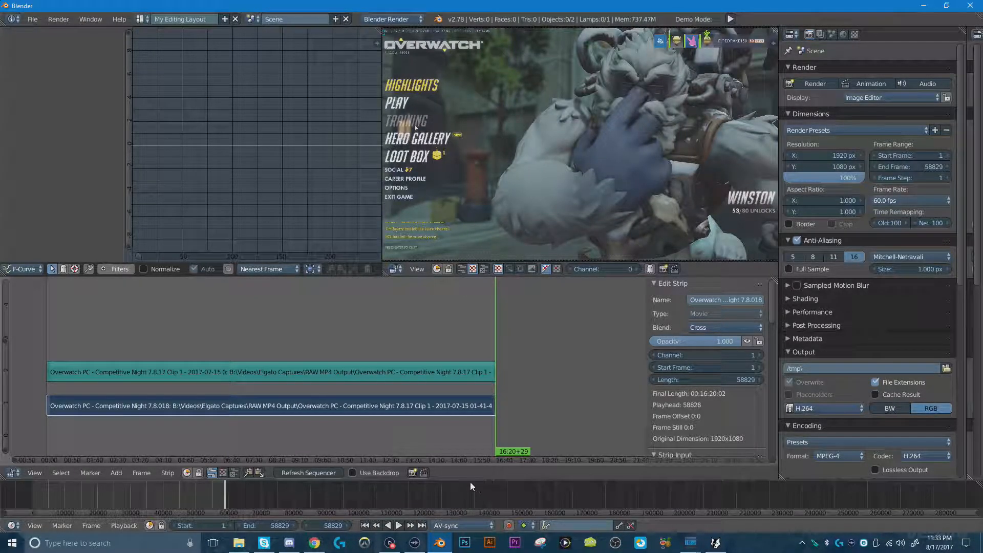
Scrub to near the end of the clip and select the sound and movie strips in turn to compare them.
{"action": "left_click_drag", "start_coordinate": [210, 413], "coordinate": [490, 412]}
{"action": "right_click", "coordinate": [447, 374]}
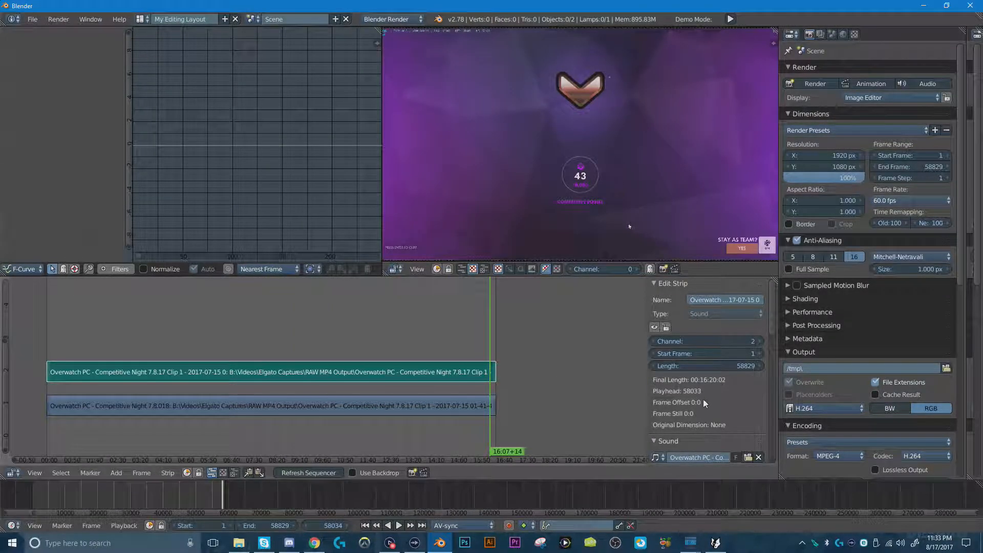
{"action": "right_click", "coordinate": [389, 407]}
{"action": "right_click", "coordinate": [396, 373]}
{"action": "right_click", "coordinate": [400, 403]}
{"action": "right_click", "coordinate": [405, 373]}
{"action": "right_click", "coordinate": [410, 401]}
{"action": "right_click", "coordinate": [415, 380]}
{"action": "right_click", "coordinate": [397, 402]}
{"action": "right_click", "coordinate": [400, 376]}
{"action": "right_click", "coordinate": [402, 404]}
{"action": "right_click", "coordinate": [411, 376]}
{"action": "right_click", "coordinate": [415, 409]}
Scrub back through the gameplay to 12:41+19 and alternate the selection between the sound and movie strips.
{"action": "left_click_drag", "start_coordinate": [403, 363], "coordinate": [247, 328]}
{"action": "left_click", "coordinate": [395, 330]}
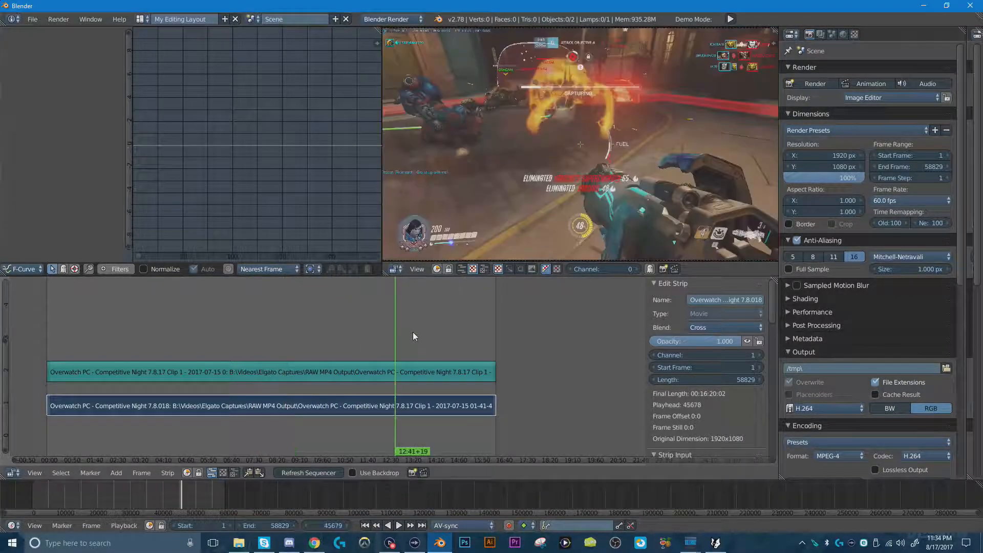
{"action": "right_click", "coordinate": [408, 376]}
{"action": "right_click", "coordinate": [407, 404]}
{"action": "right_click", "coordinate": [401, 375]}
{"action": "right_click", "coordinate": [404, 408]}
Turn on Draw Waveform for the sound strip on channel 2.
{"action": "right_click", "coordinate": [449, 372]}
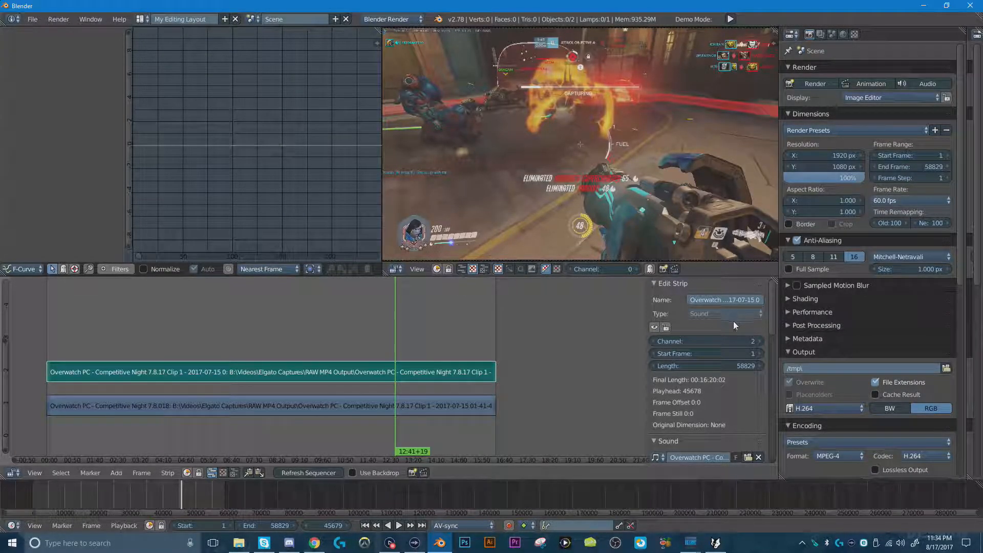
{"action": "scroll", "coordinate": [727, 374], "scroll_direction": "down", "scroll_amount": 5}
{"action": "left_click", "coordinate": [655, 411]}
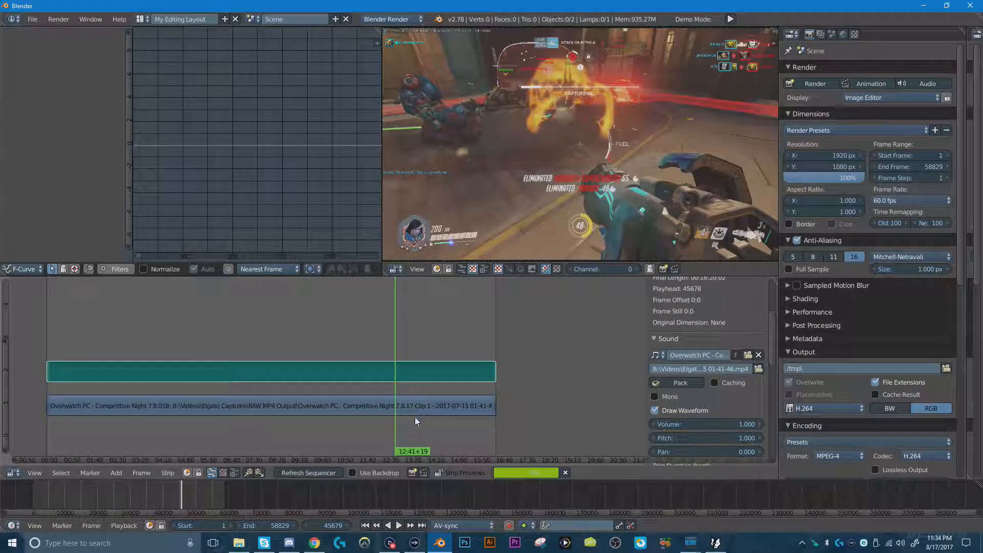
{"action": "middle_click_drag", "start_coordinate": [373, 413], "coordinate": [484, 408]}
{"action": "scroll", "coordinate": [483, 405], "scroll_direction": "up", "scroll_amount": 1}
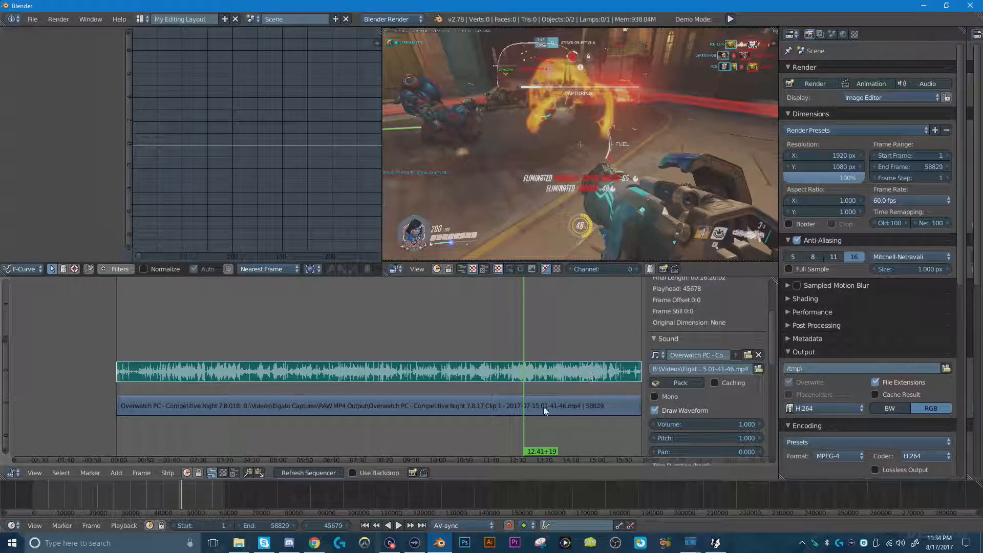
Select the waveform sound strip and the movie strip alternately, leaving the movie strip selected.
{"action": "right_click", "coordinate": [504, 407]}
{"action": "right_click", "coordinate": [502, 376]}
{"action": "right_click", "coordinate": [503, 403]}
{"action": "right_click", "coordinate": [501, 376]}
{"action": "right_click", "coordinate": [499, 407]}
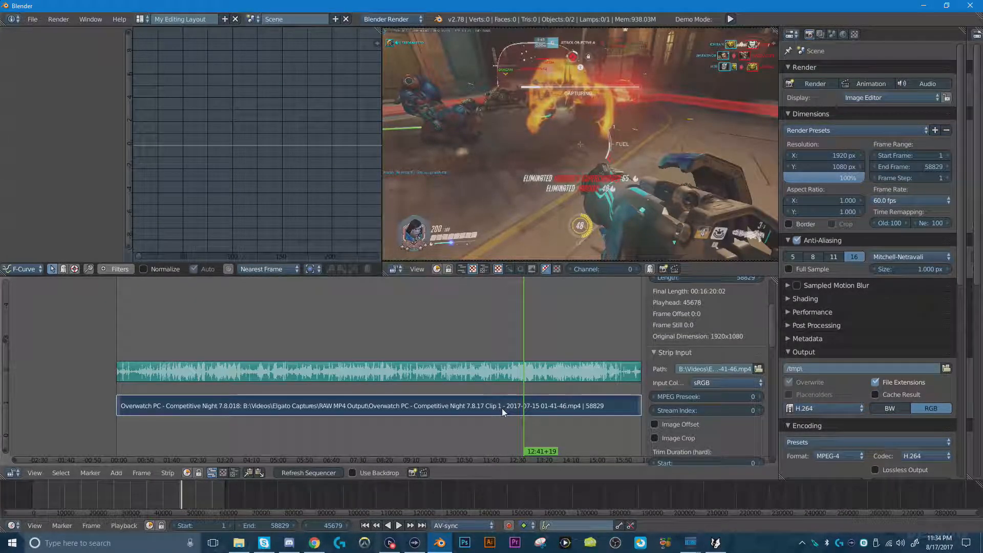
Turn on the sequencer's backdrop, scrub the clip over it, and turn the backdrop off again.
{"action": "left_click", "coordinate": [352, 472]}
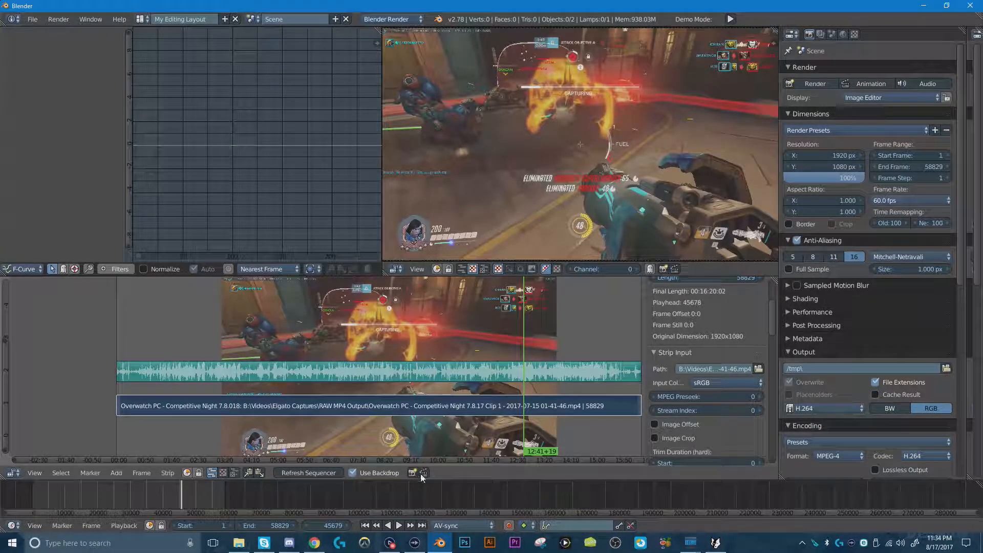
{"action": "left_click_drag", "start_coordinate": [388, 407], "coordinate": [232, 408]}
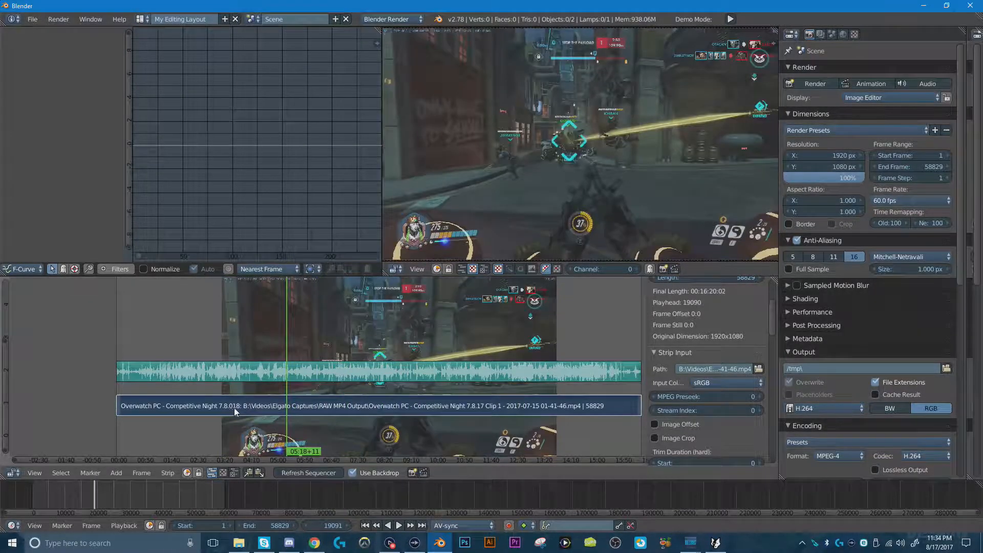
{"action": "left_click_drag", "start_coordinate": [404, 407], "coordinate": [484, 405]}
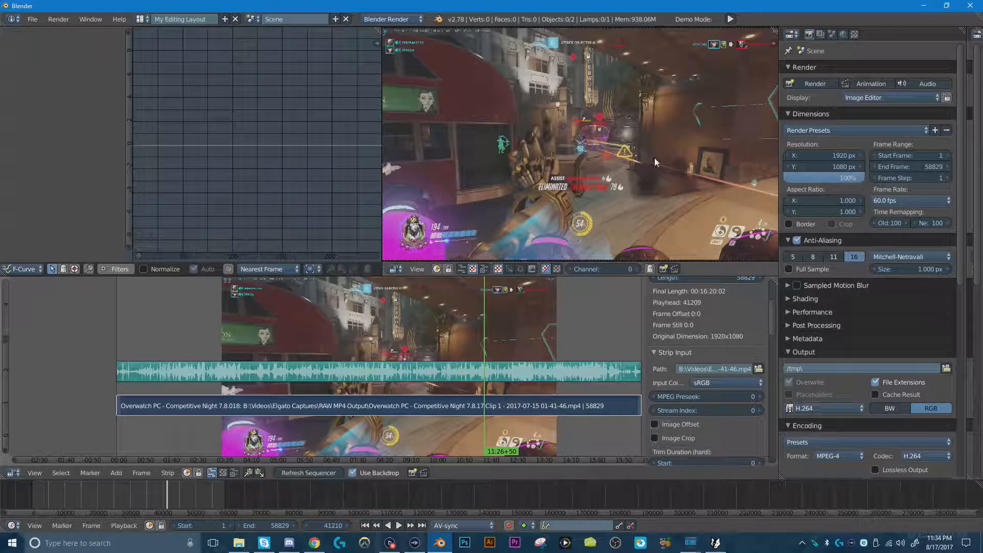
{"action": "left_click", "coordinate": [352, 473]}
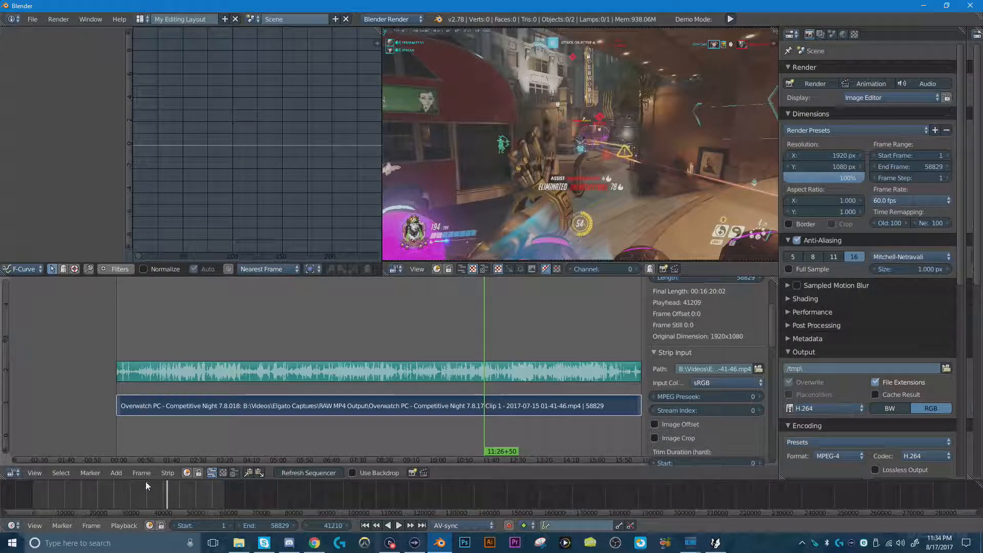
Try Frame Dropping playback from 09:25+14, and return the playback sync mode to AV-sync.
{"action": "left_click", "coordinate": [118, 526]}
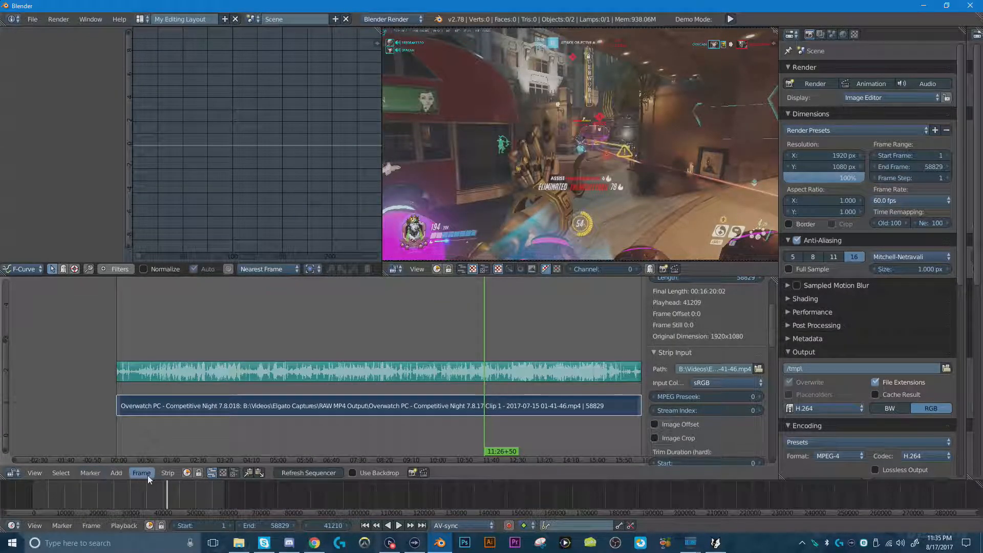
{"action": "left_click", "coordinate": [123, 525]}
{"action": "left_click", "coordinate": [145, 401]}
{"action": "mouse_move", "coordinate": [405, 369]}
{"action": "left_mouse_down"}
{"action": "mouse_move", "coordinate": [341, 371]}
{"action": "mouse_move", "coordinate": [419, 371]}
{"action": "left_mouse_up"}
{"action": "key", "text": "alt+a"}
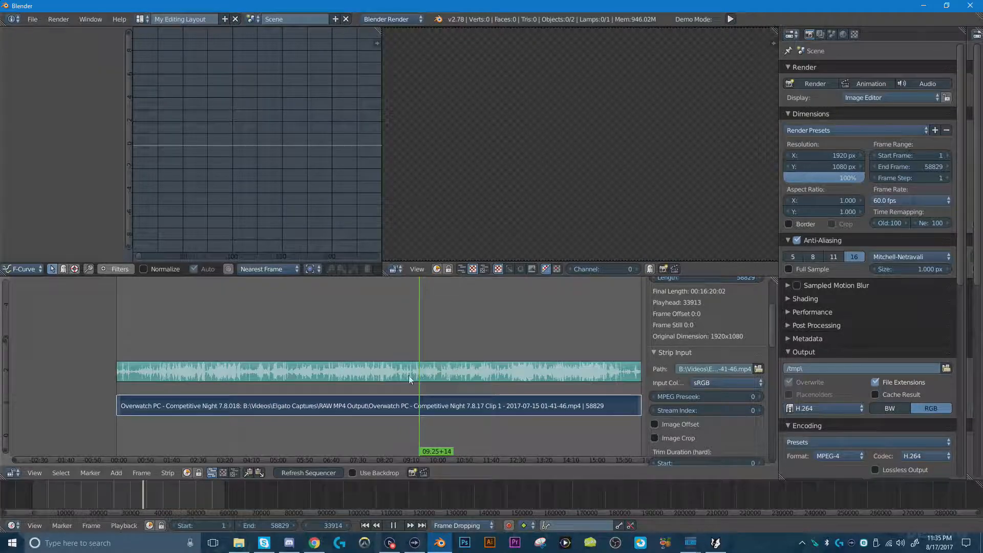
{"action": "left_click", "coordinate": [124, 525]}
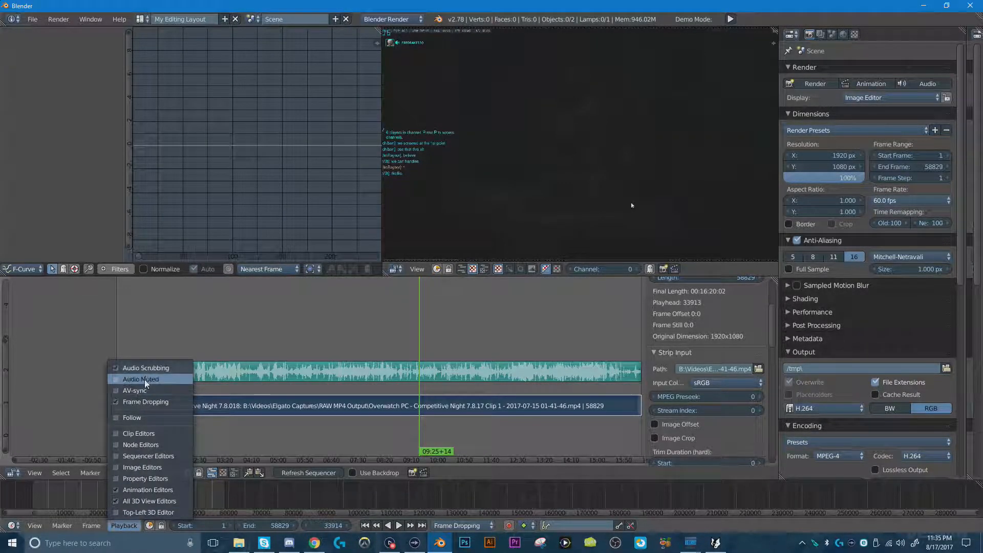
{"action": "left_click", "coordinate": [136, 393]}
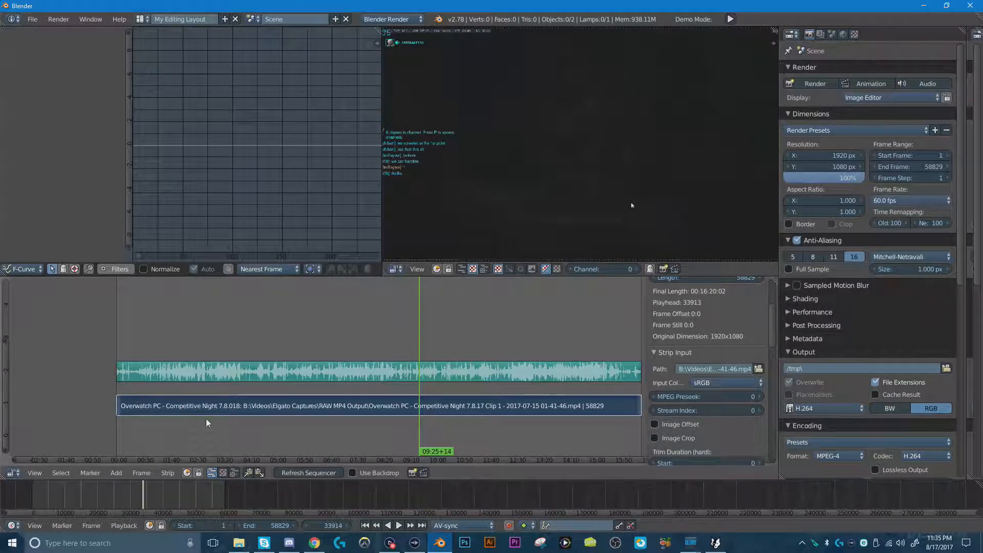
Toggle Audio Scrubbing in the playback options and scrub the clip to 11:00+02.
{"action": "left_click", "coordinate": [122, 527]}
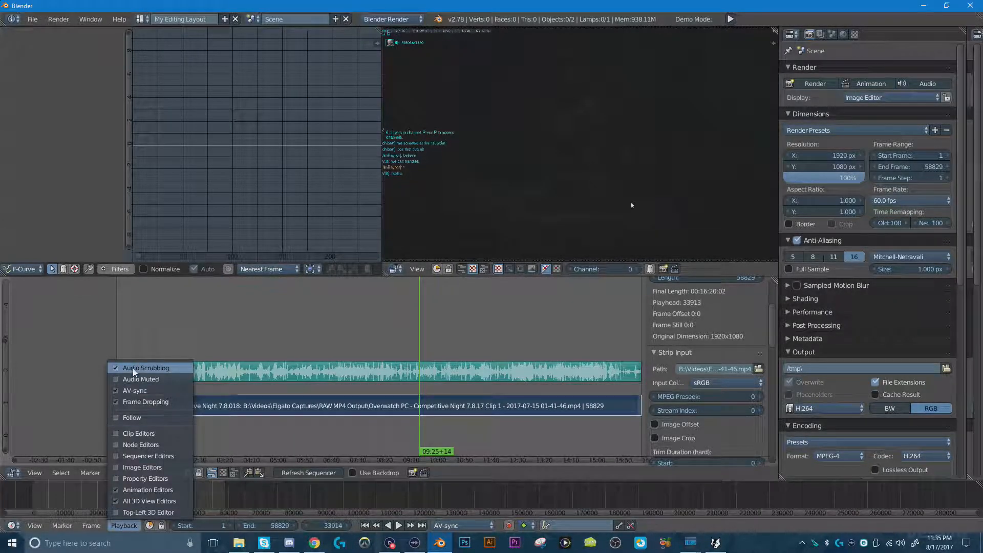
{"action": "left_click", "coordinate": [134, 366]}
{"action": "left_click_drag", "start_coordinate": [404, 396], "coordinate": [469, 397]}
{"action": "key", "text": "Escape"}
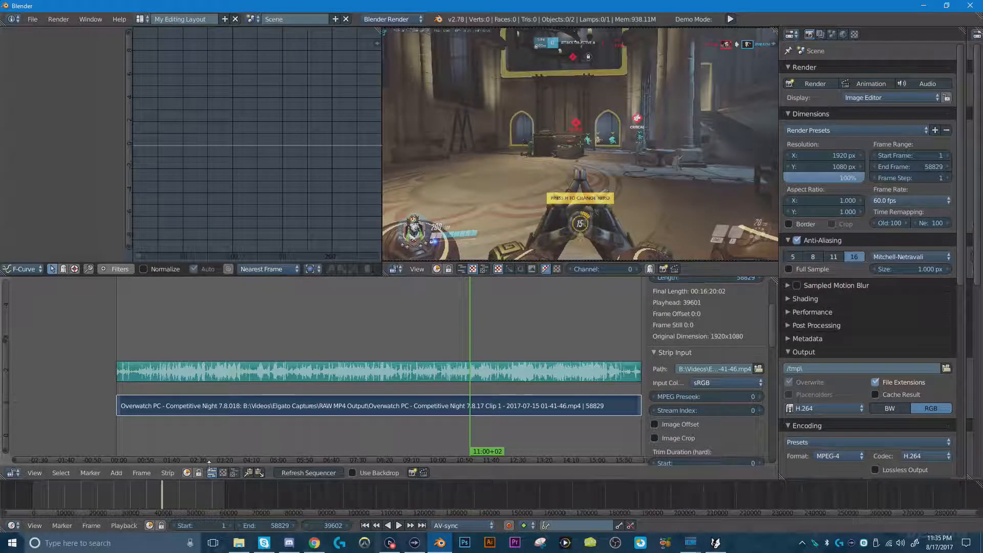
Check the playback options, play the clip for a few seconds from 11:00+02, and pause it.
{"action": "left_click", "coordinate": [124, 525]}
{"action": "left_click", "coordinate": [400, 526]}
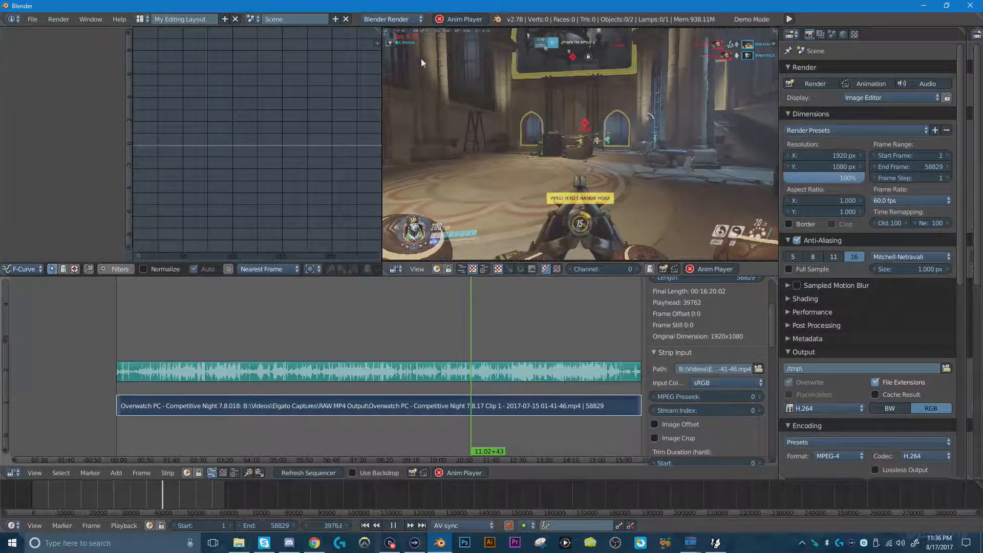
{"action": "left_click", "coordinate": [393, 526]}
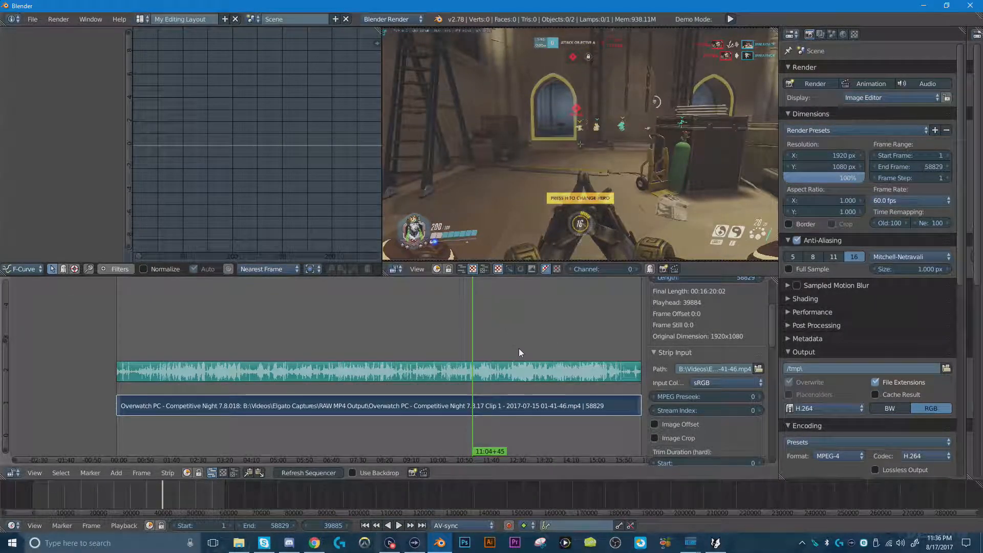
Set the sound strip's volume to 0.
{"action": "scroll", "coordinate": [697, 367], "scroll_direction": "up", "scroll_amount": 5}
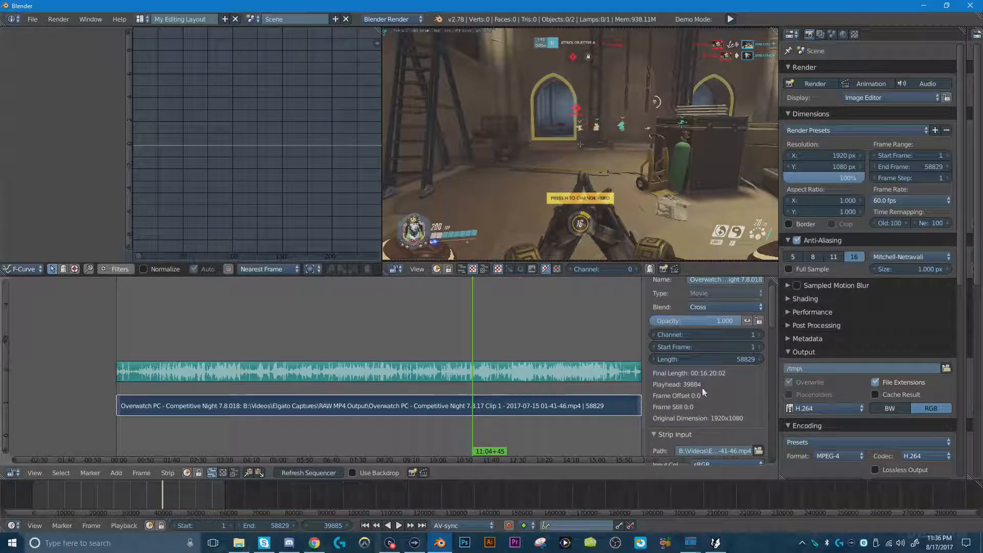
{"action": "right_click", "coordinate": [622, 371]}
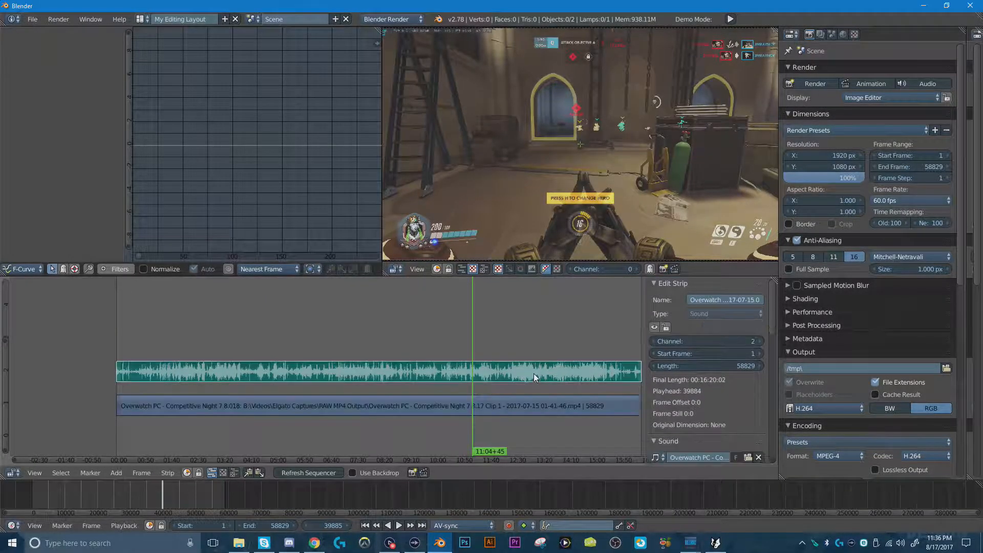
{"action": "scroll", "coordinate": [725, 407], "scroll_direction": "down", "scroll_amount": 8}
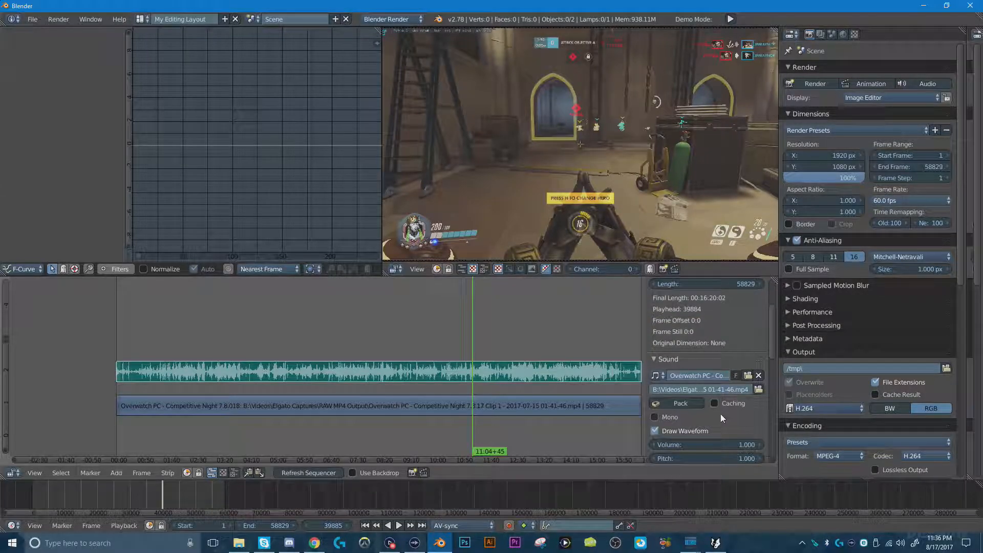
{"action": "left_click", "coordinate": [733, 364]}
{"action": "type", "text": "0"}
{"action": "key", "text": "Return"}
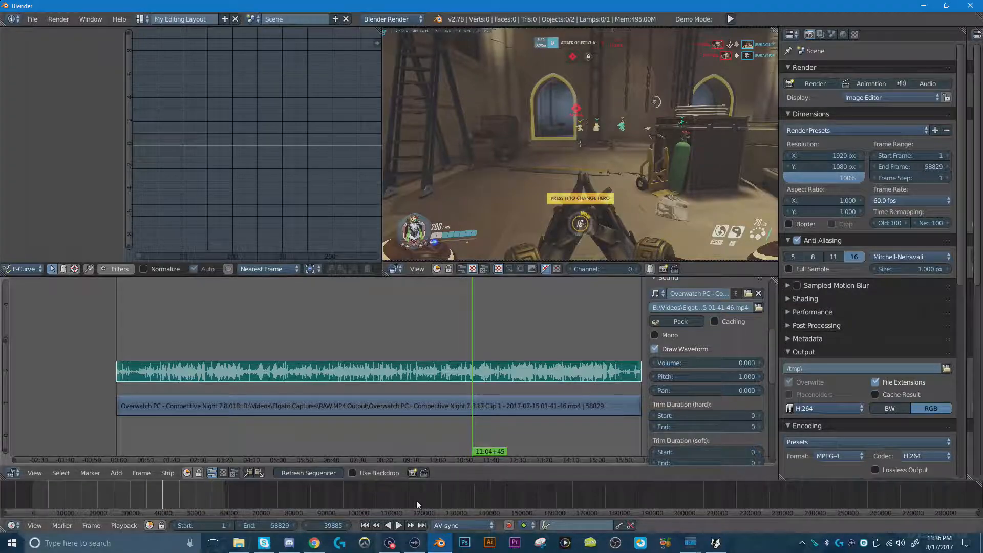
Play the clip with its audio silenced, select the movie strip during playback, and stop at 11:51+27.
{"action": "left_click", "coordinate": [398, 525]}
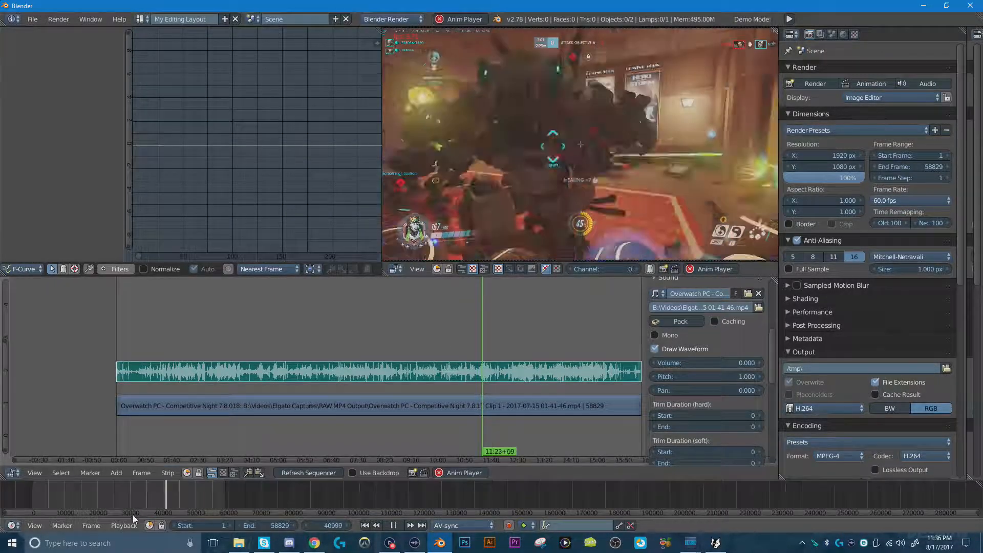
{"action": "left_click", "coordinate": [124, 524]}
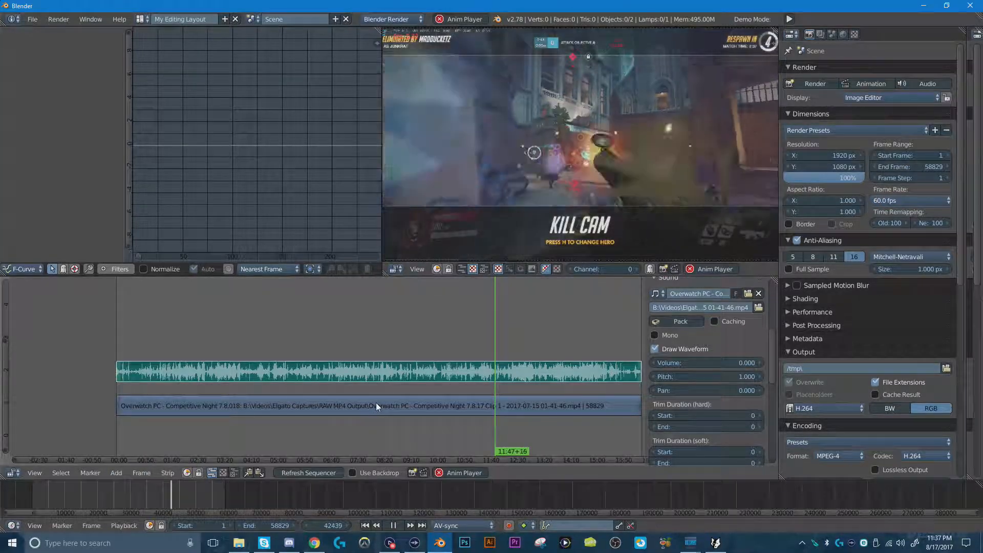
{"action": "right_click", "coordinate": [375, 403]}
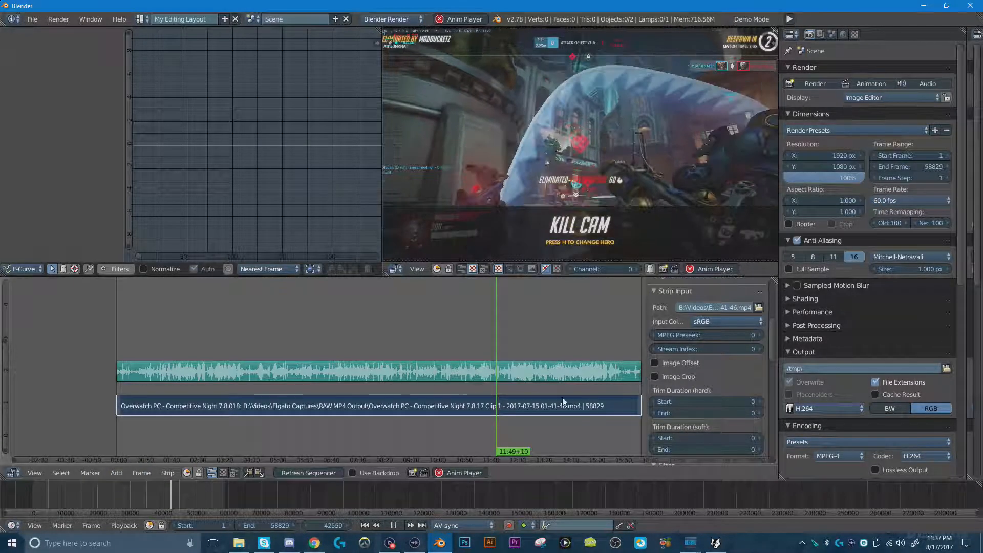
{"action": "left_click", "coordinate": [393, 525]}
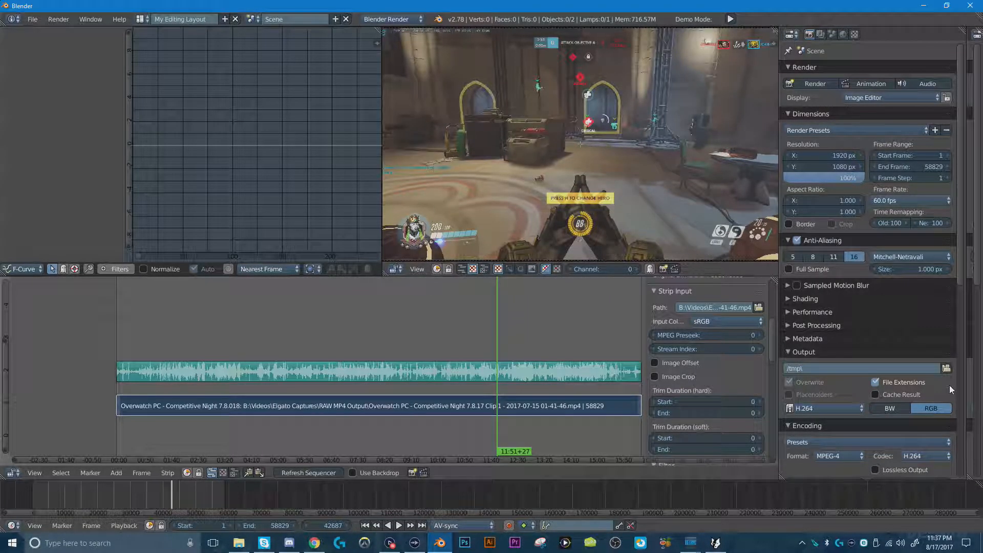
Set the render output path to a file named Test in the Desktop folder.
{"action": "left_click", "coordinate": [946, 368]}
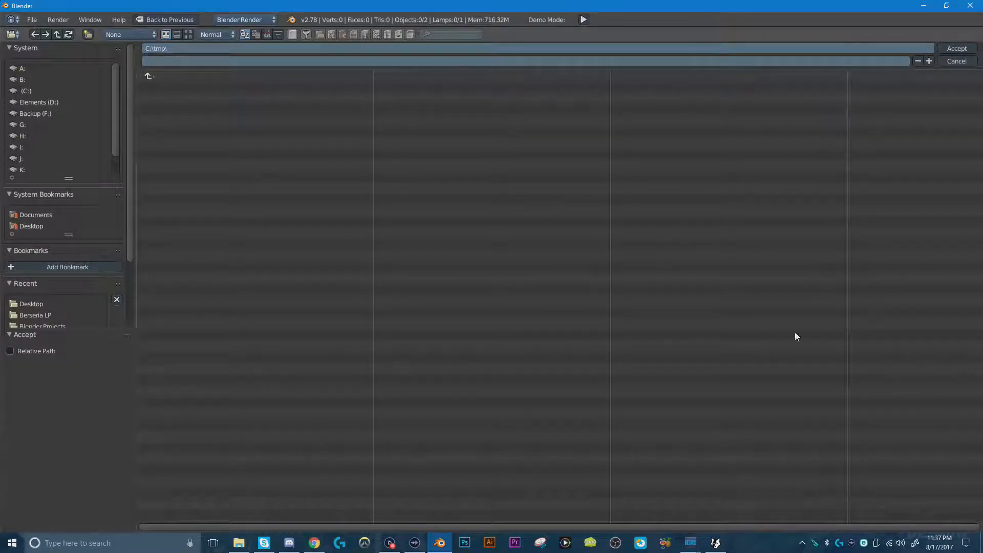
{"action": "left_click", "coordinate": [39, 226]}
{"action": "left_click", "coordinate": [215, 62]}
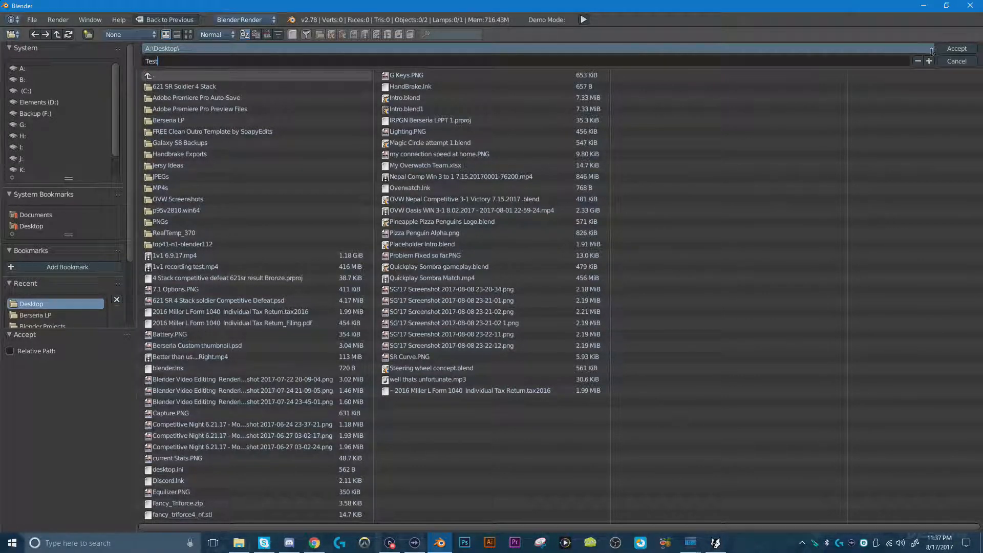
{"action": "left_click", "coordinate": [954, 50]}
{"action": "left_click", "coordinate": [954, 49]}
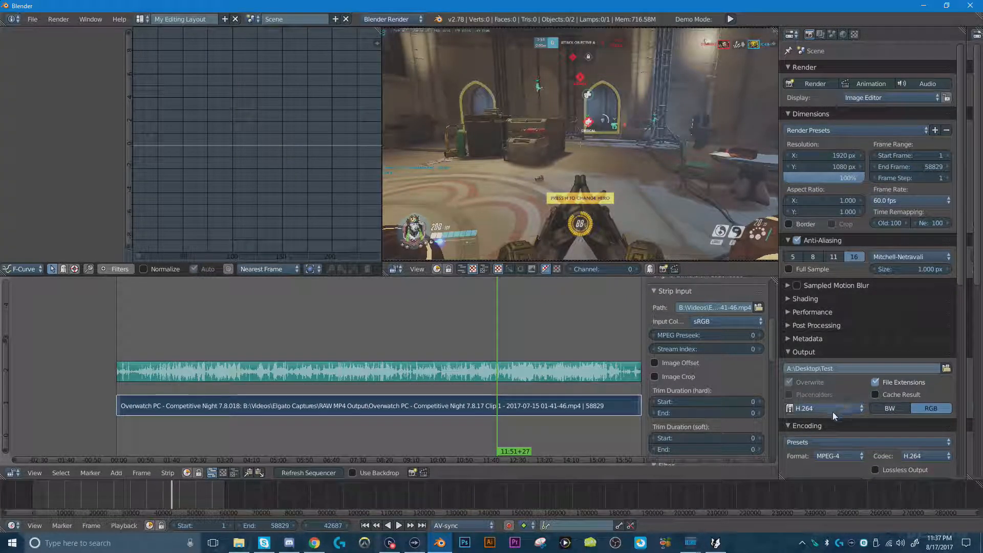
Review the render dimensions, output and encoding settings, and check the output file format options.
{"action": "scroll", "coordinate": [870, 412], "scroll_direction": "down", "scroll_amount": 10}
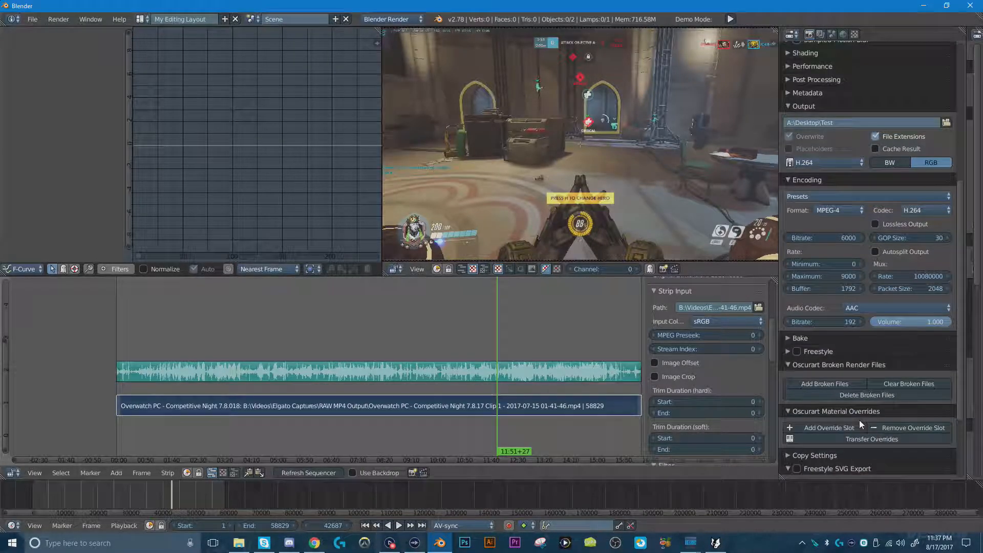
{"action": "scroll", "coordinate": [859, 420], "scroll_direction": "down", "scroll_amount": 4}
{"action": "scroll", "coordinate": [860, 419], "scroll_direction": "up", "scroll_amount": 6}
{"action": "scroll", "coordinate": [838, 406], "scroll_direction": "up", "scroll_amount": 8}
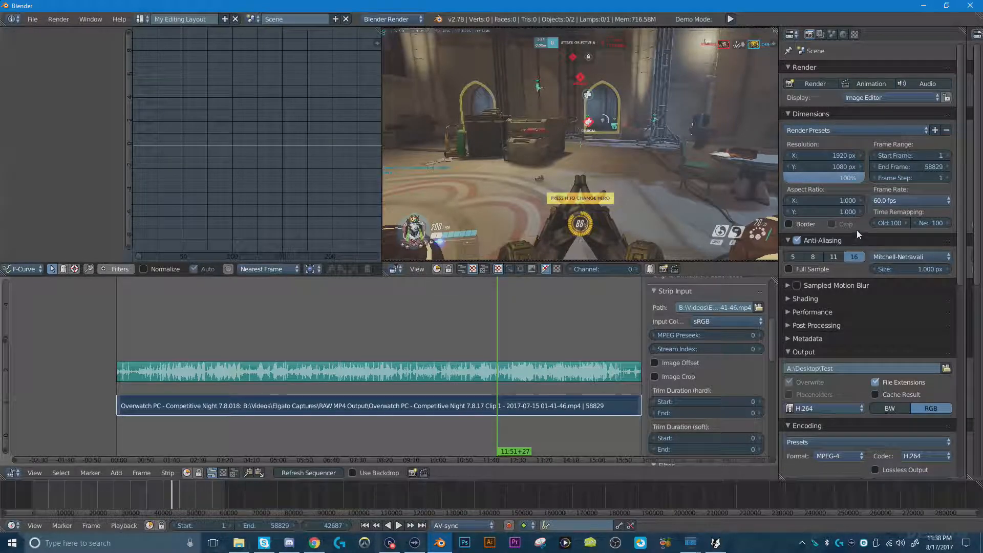
{"action": "left_click", "coordinate": [822, 407]}
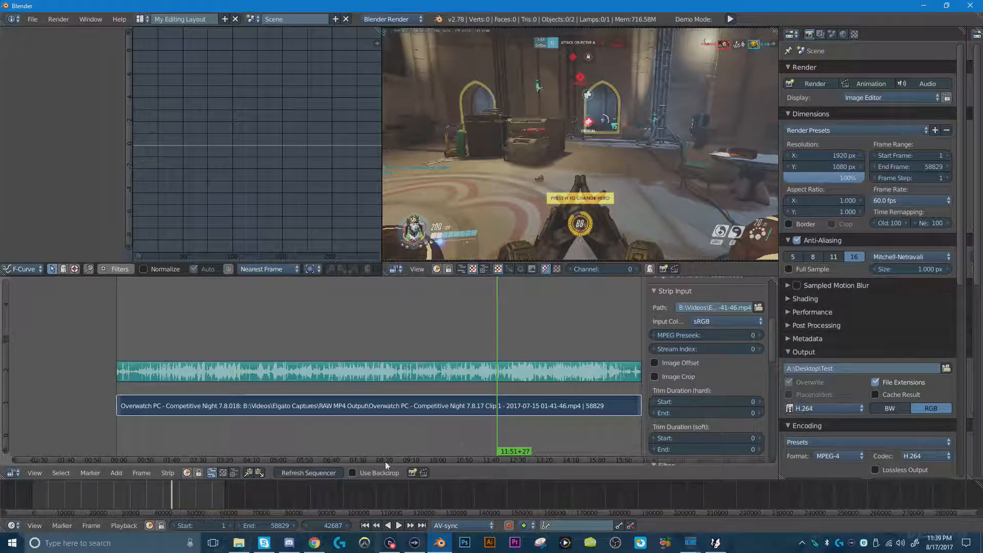
{"action": "left_click", "coordinate": [32, 20]}
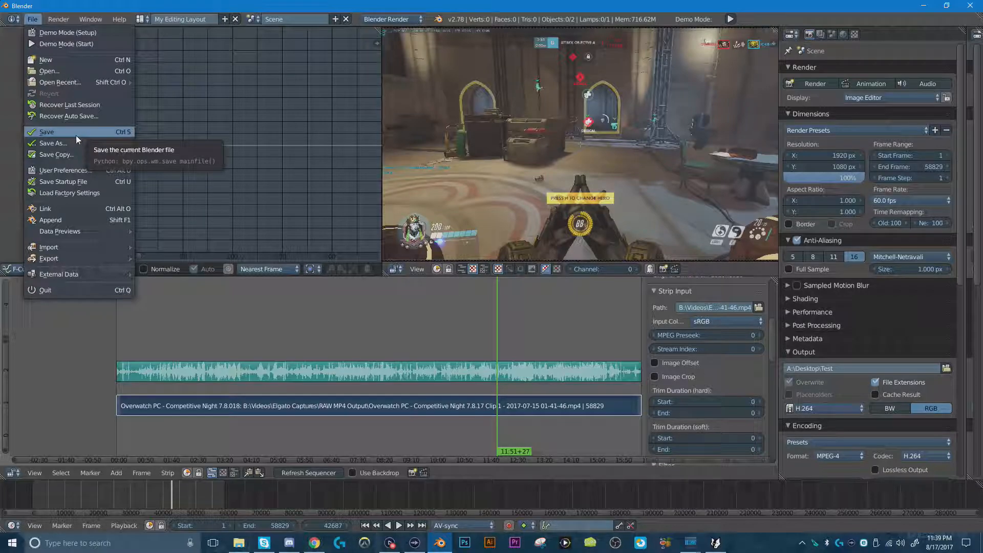
{"action": "left_click", "coordinate": [75, 133]}
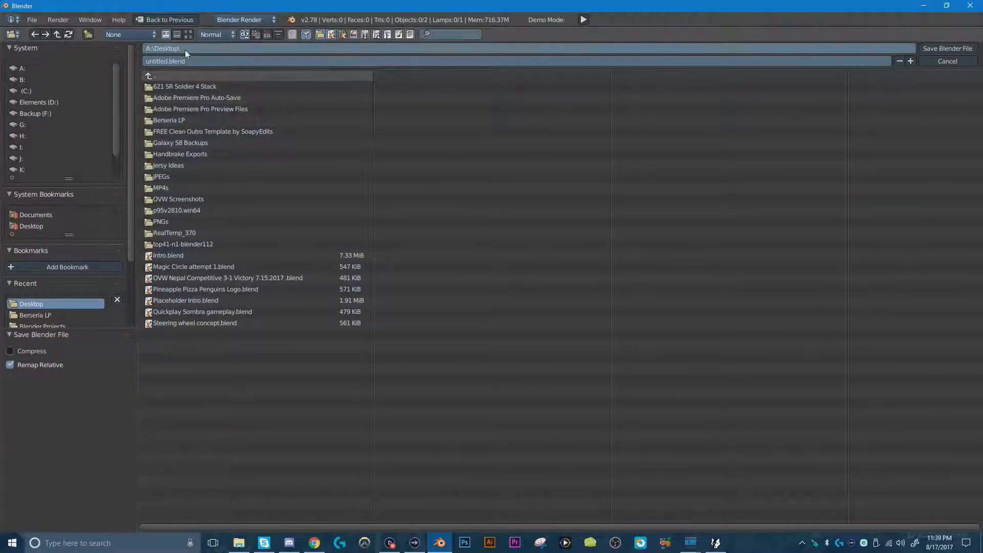
{"action": "left_click", "coordinate": [199, 61]}
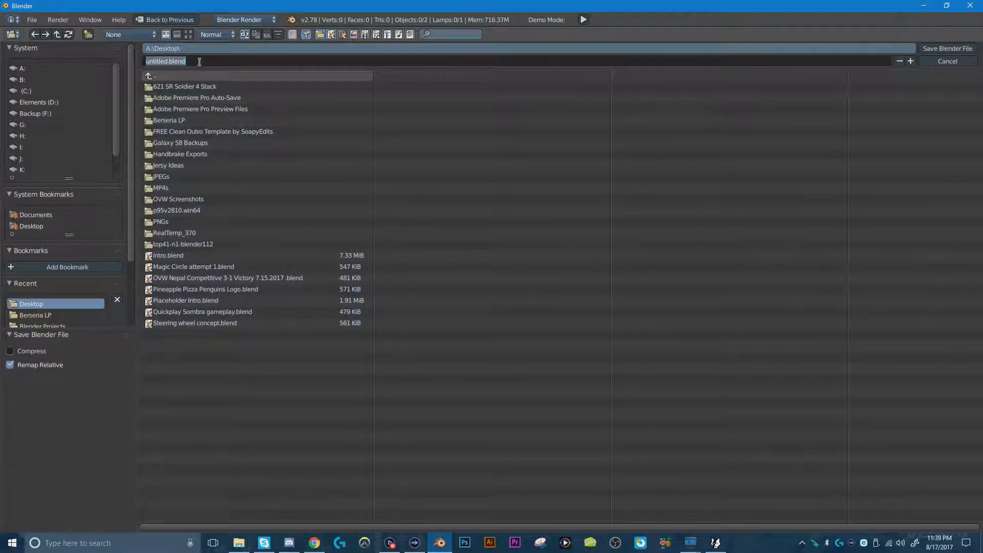
{"action": "left_click", "coordinate": [207, 47]}
{"action": "left_click", "coordinate": [199, 62]}
{"action": "left_click", "coordinate": [200, 62]}
{"action": "left_click_drag", "start_coordinate": [178, 65], "coordinate": [172, 67]}
{"action": "key", "text": "BackSpace"}
{"action": "left_click", "coordinate": [948, 60]}
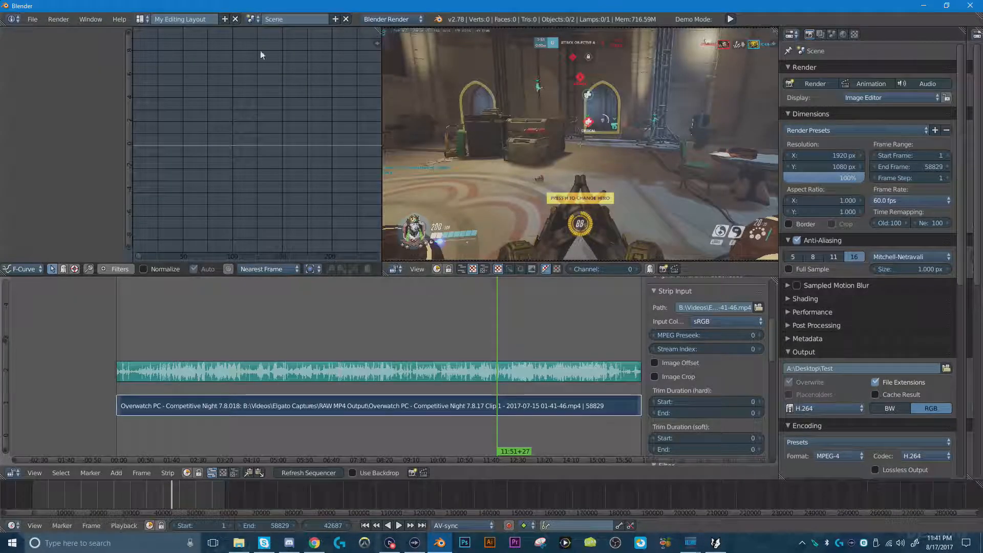
Check the render commands, then examine the encoding settings and the available audio codecs.
{"action": "left_click", "coordinate": [68, 20]}
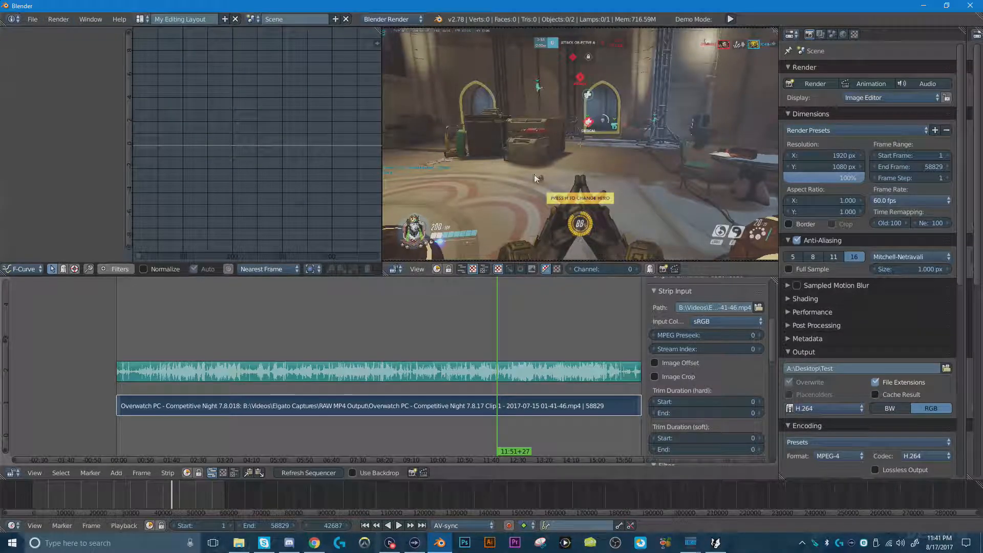
{"action": "left_click", "coordinate": [69, 22]}
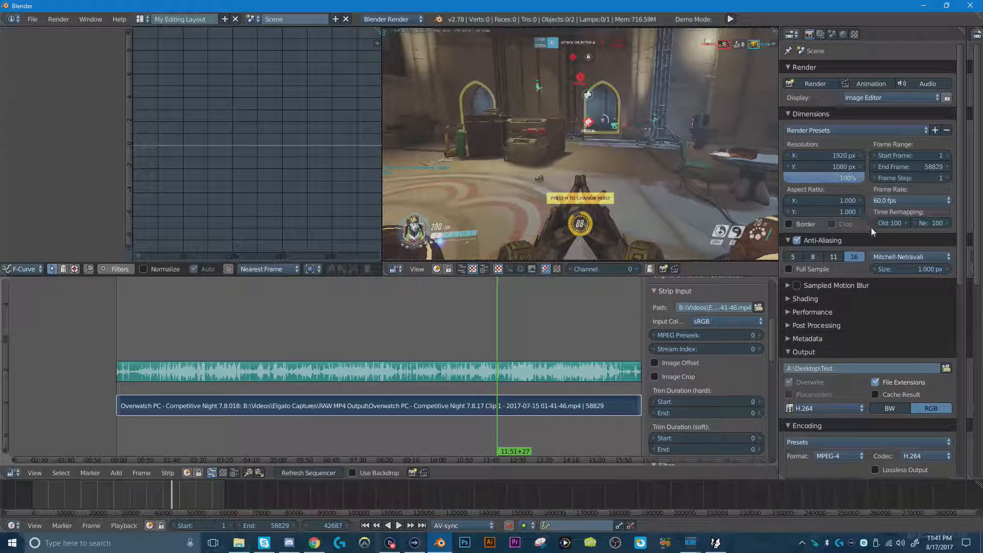
{"action": "scroll", "coordinate": [883, 413], "scroll_direction": "down", "scroll_amount": 6}
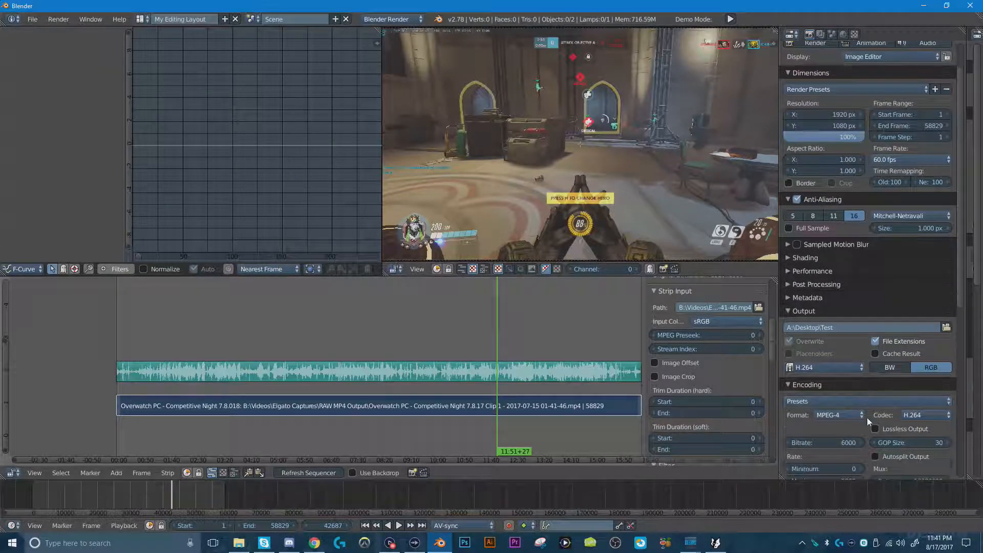
{"action": "scroll", "coordinate": [889, 389], "scroll_direction": "down", "scroll_amount": 4}
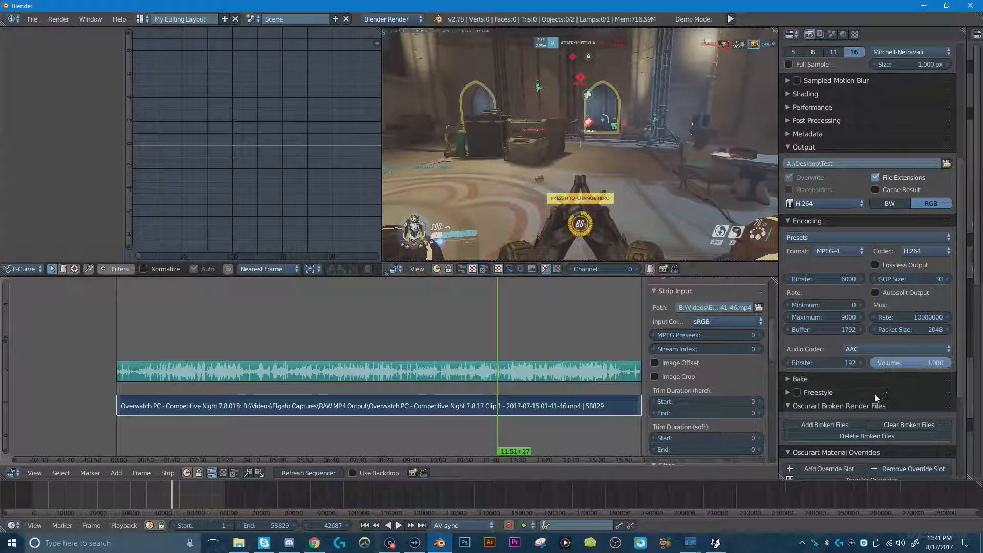
{"action": "left_click", "coordinate": [879, 350]}
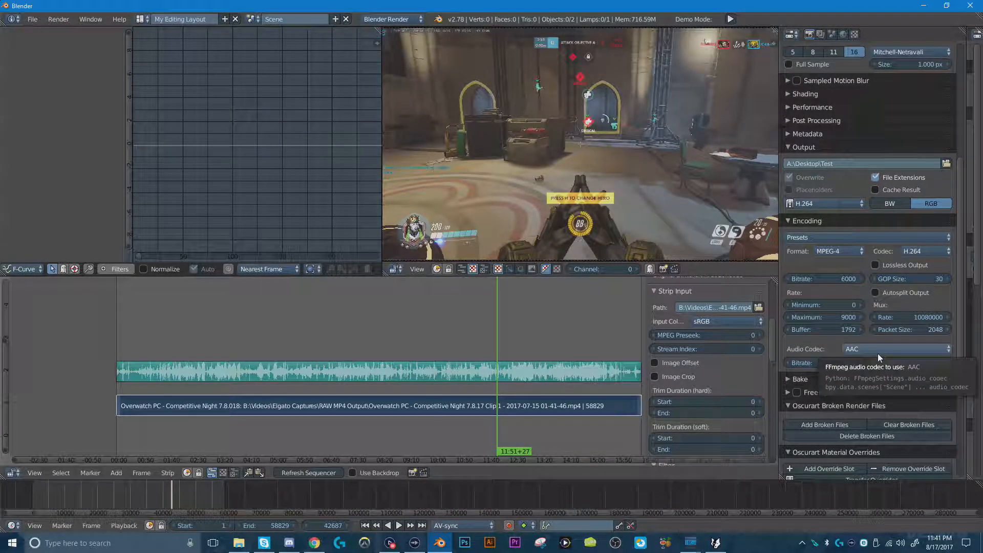
{"action": "scroll", "coordinate": [907, 301], "scroll_direction": "up", "scroll_amount": 10}
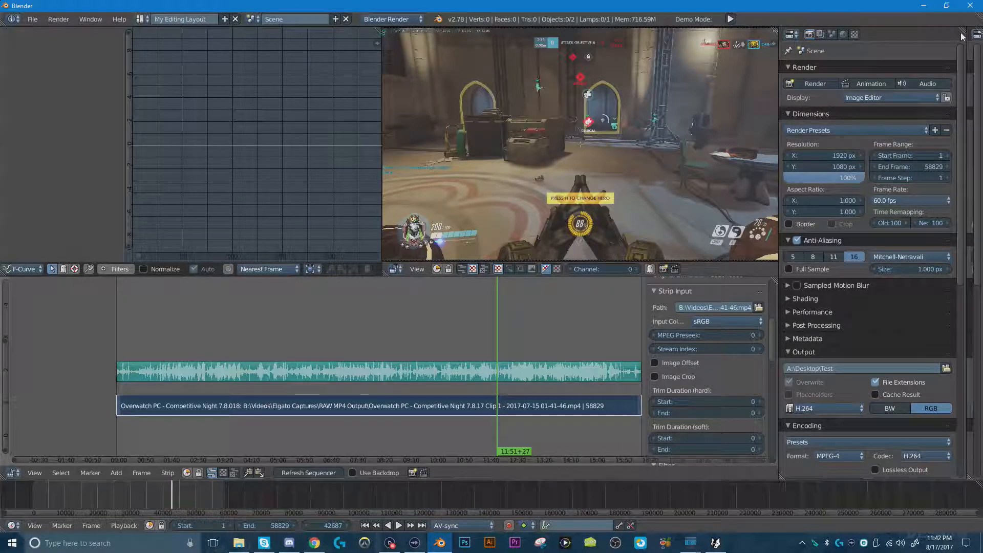
Join the two side-by-side Properties editors into one area and narrow it to enlarge the video preview.
{"action": "left_click_drag", "start_coordinate": [966, 34], "coordinate": [894, 194]}
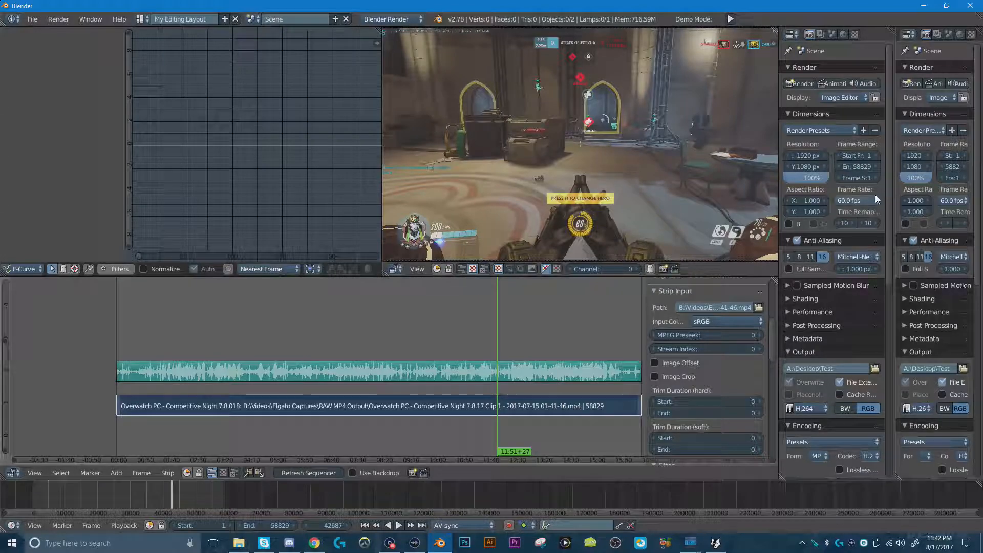
{"action": "right_click", "coordinate": [895, 238]}
{"action": "left_click", "coordinate": [894, 235]}
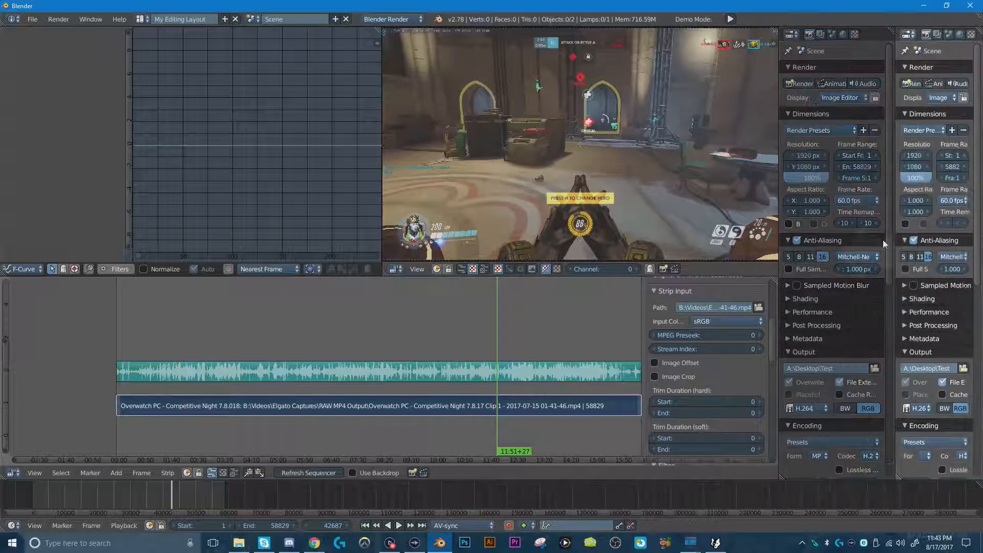
{"action": "left_click", "coordinate": [918, 255]}
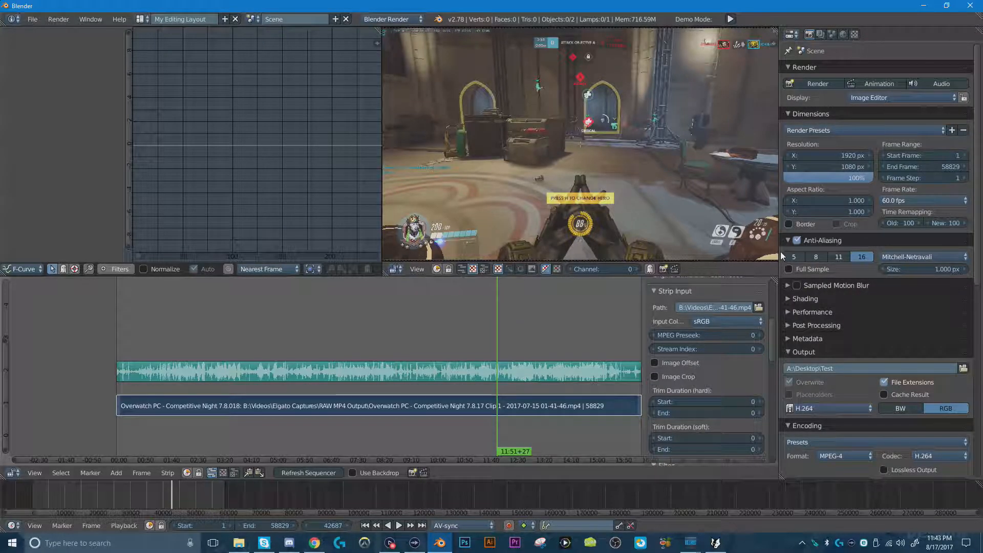
{"action": "left_click_drag", "start_coordinate": [780, 251], "coordinate": [840, 254]}
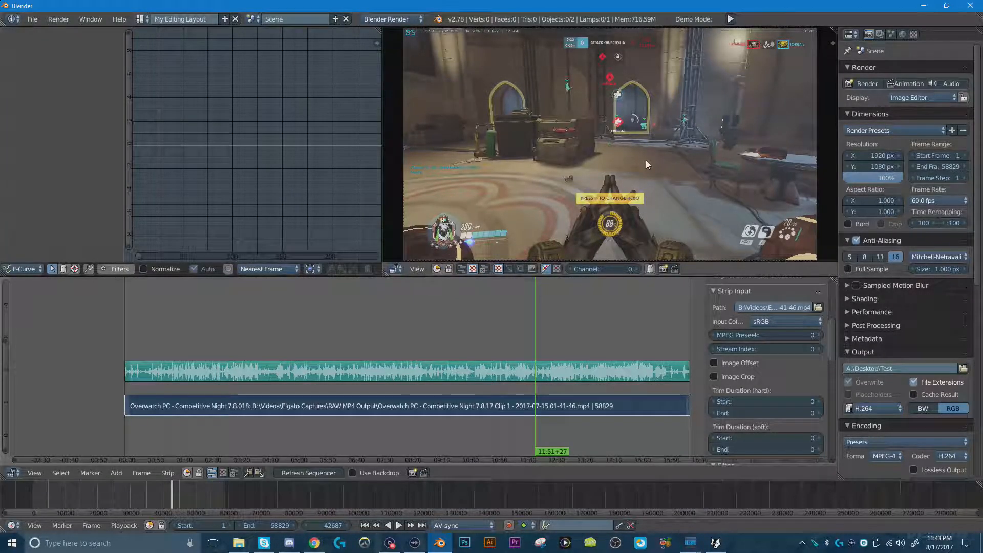
Maximize the video preview, zoom in on the image, then restore the layout and fit the whole frame in the preview again.
{"action": "key", "text": "ctrl+space"}
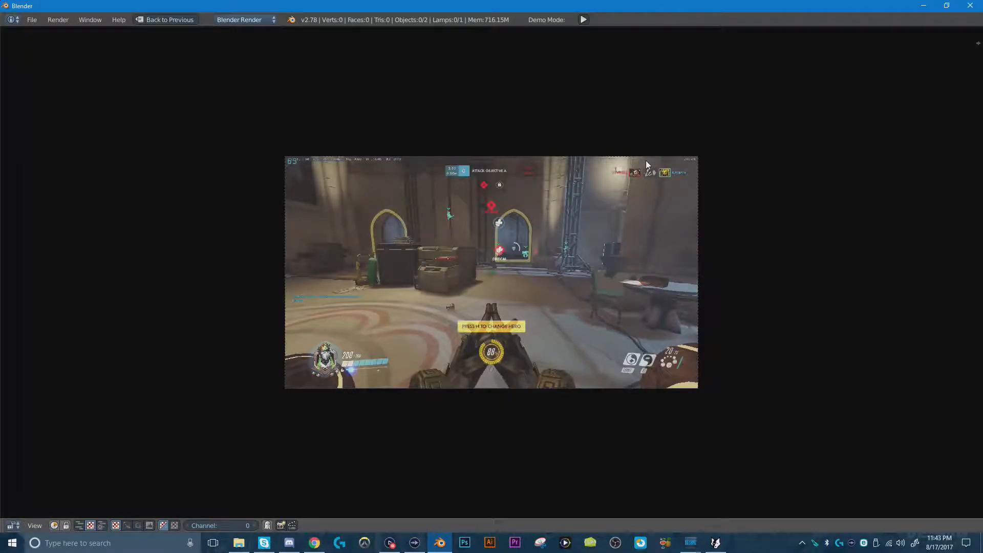
{"action": "scroll", "coordinate": [609, 254], "scroll_direction": "up", "scroll_amount": 4}
{"action": "scroll", "coordinate": [610, 256], "scroll_direction": "down", "scroll_amount": 1}
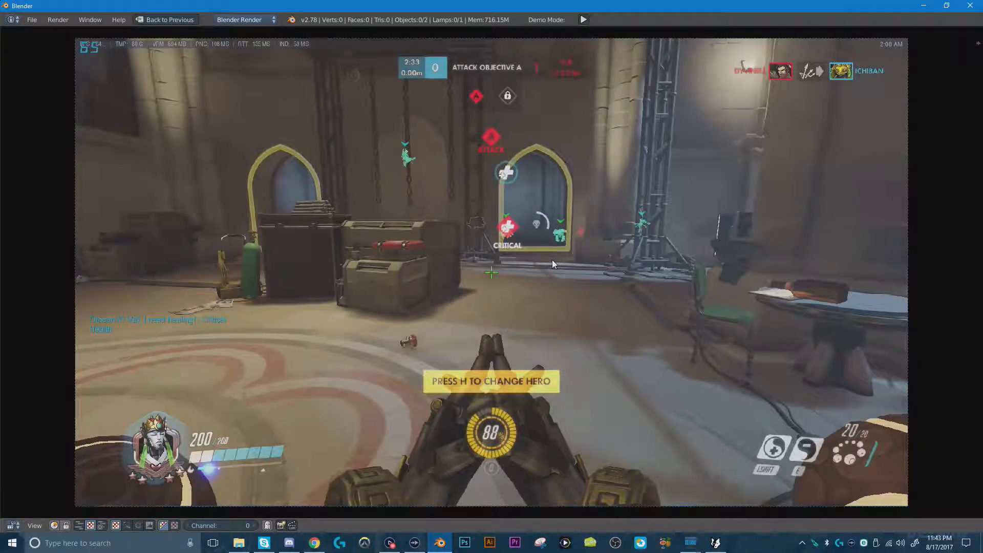
{"action": "key", "text": "ctrl+space"}
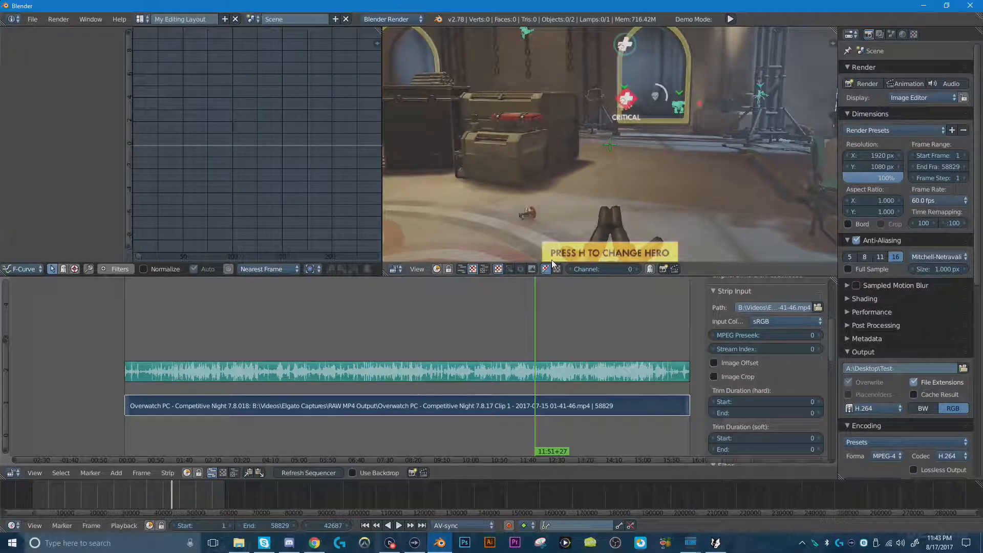
{"action": "scroll", "coordinate": [573, 137], "scroll_direction": "down", "scroll_amount": 2}
{"action": "scroll", "coordinate": [573, 138], "scroll_direction": "down", "scroll_amount": 2}
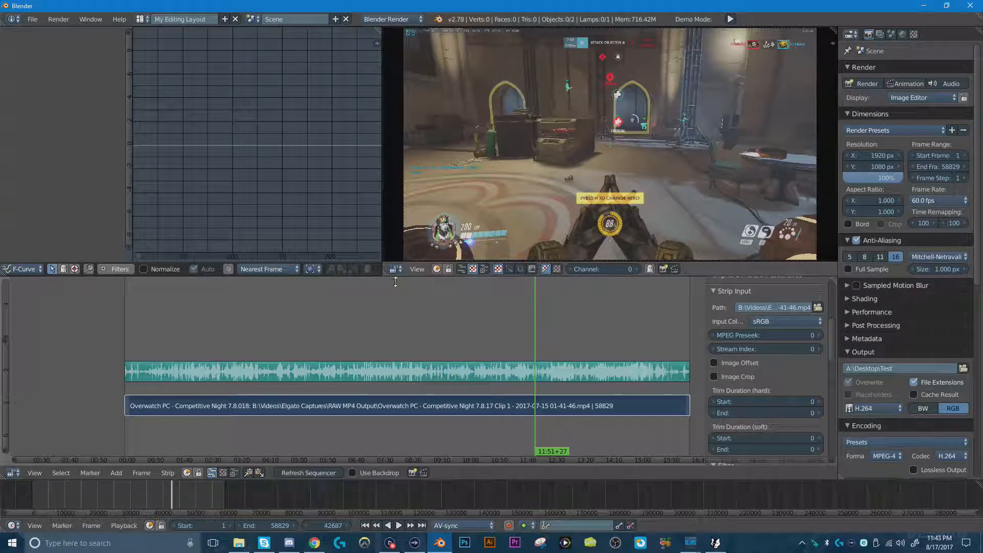
Maximize the video sequencer and other editors in turn, restoring the full layout each time.
{"action": "key", "text": "ctrl+space"}
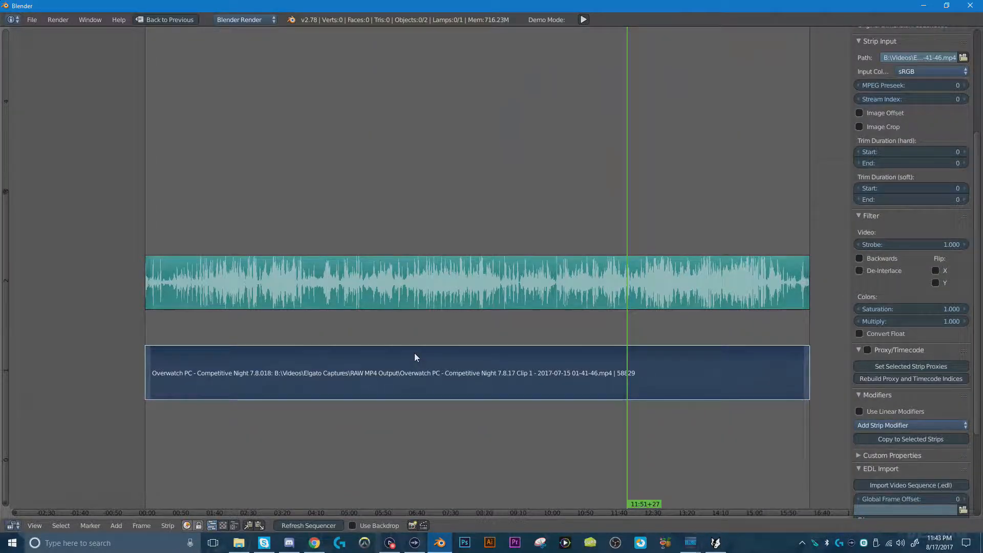
{"action": "key", "text": "ctrl+space"}
{"action": "key", "text": "ctrl+space"}
{"action": "key", "text": "ctrl+space"}
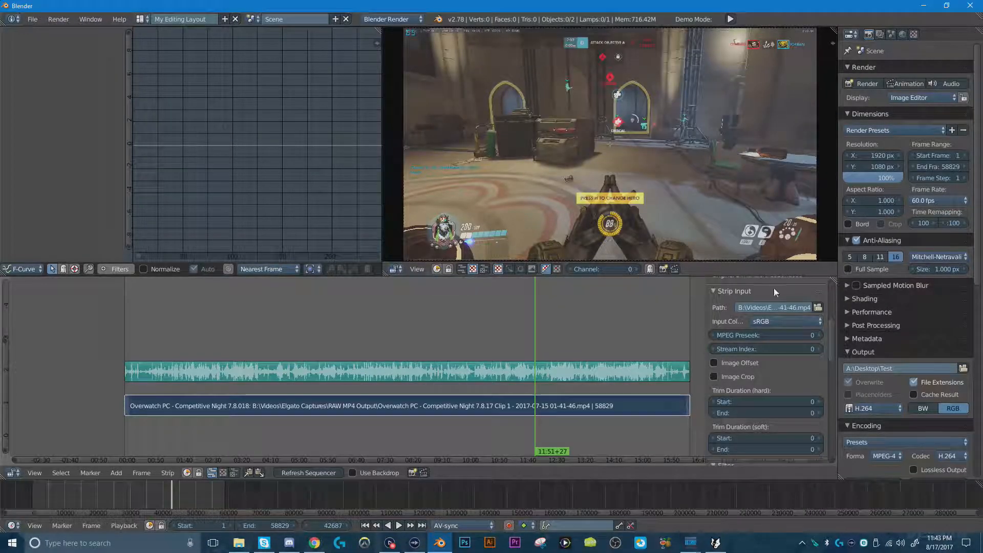
{"action": "key", "text": "ctrl+space"}
{"action": "key", "text": "ctrl+space"}
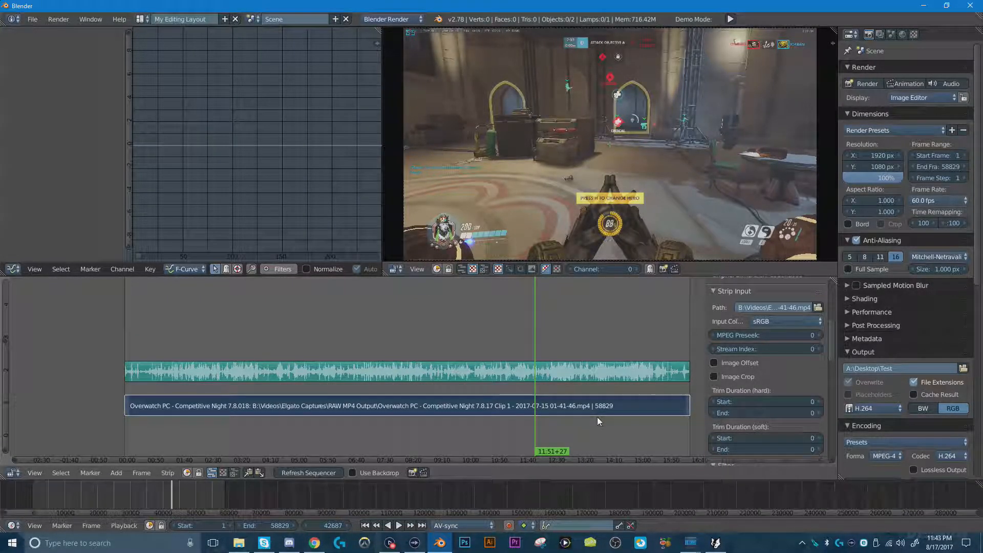
Browse the list of screen layouts from Video Editing up to Animation.
{"action": "left_click", "coordinate": [140, 19]}
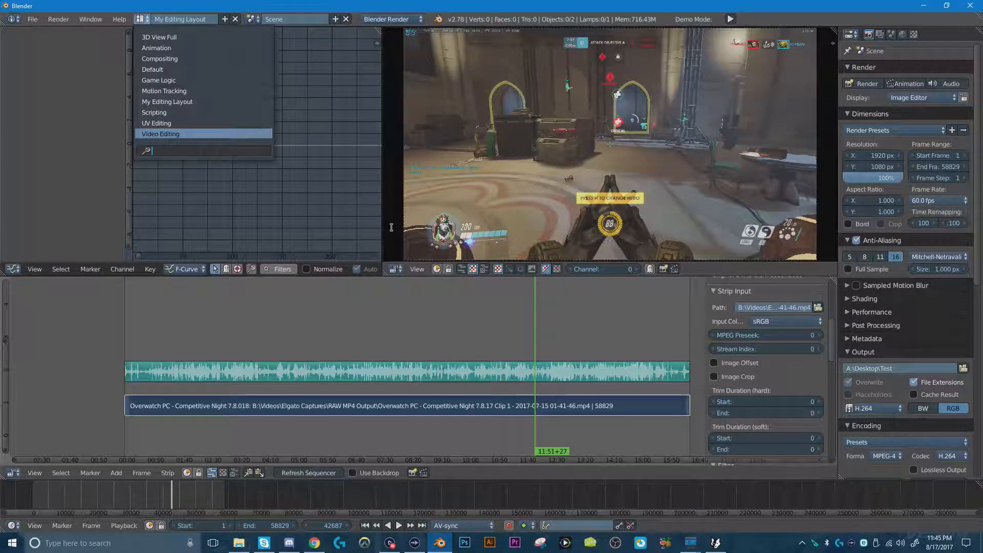
{"action": "key", "text": "Up"}
{"action": "key", "text": "Up"}
{"action": "key", "text": "Up"}
{"action": "key", "text": "Up"}
{"action": "key", "text": "Up"}
{"action": "key", "text": "Up"}
{"action": "key", "text": "Up"}
{"action": "key", "text": "Up"}
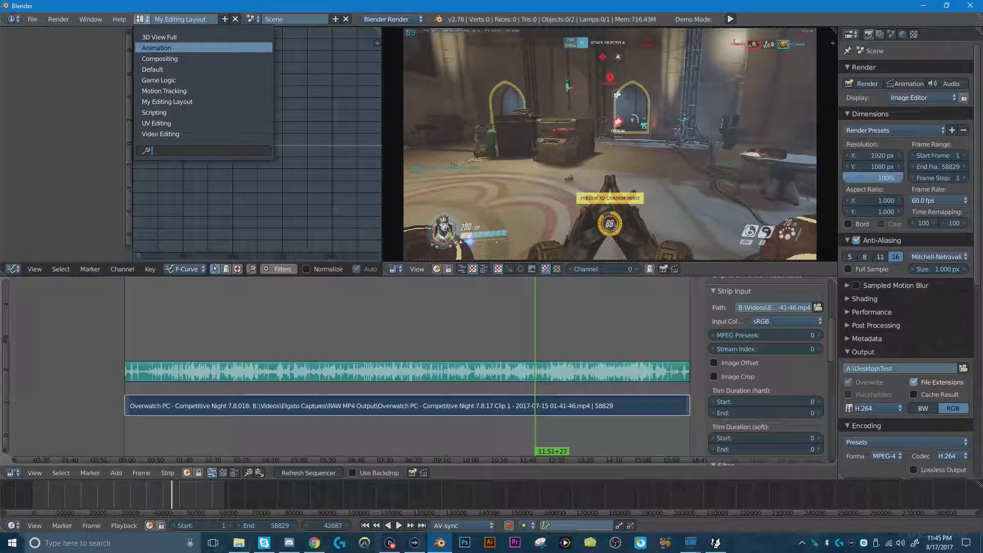